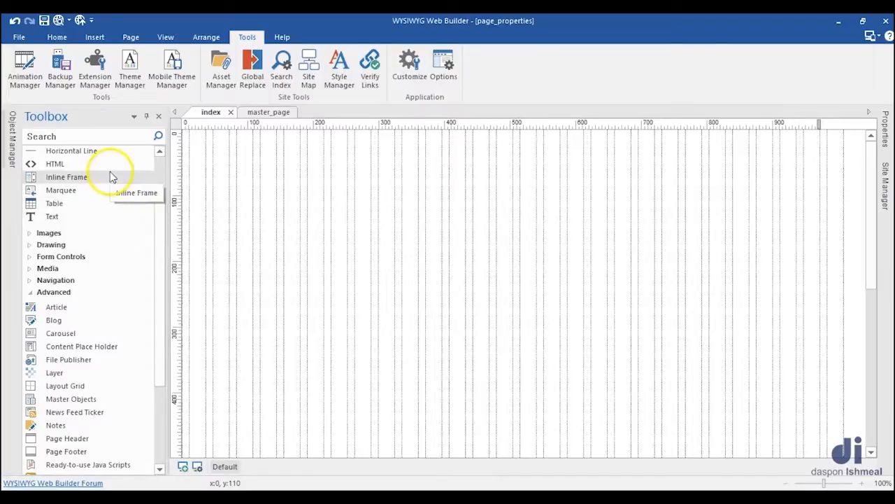
Step: Draw a carousel about 379 by 283 px from the upper-left corner of the index page
scroll(79, 213, "down", 1)
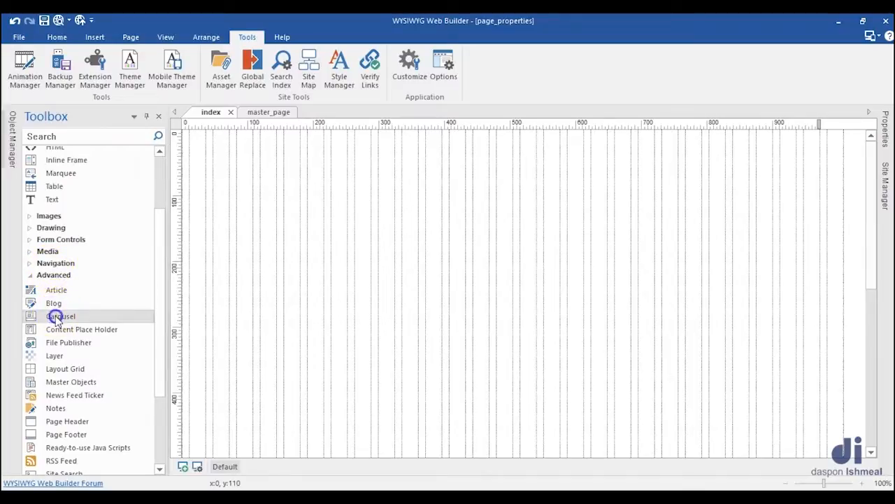
left_click_drag(232, 161, 383, 267)
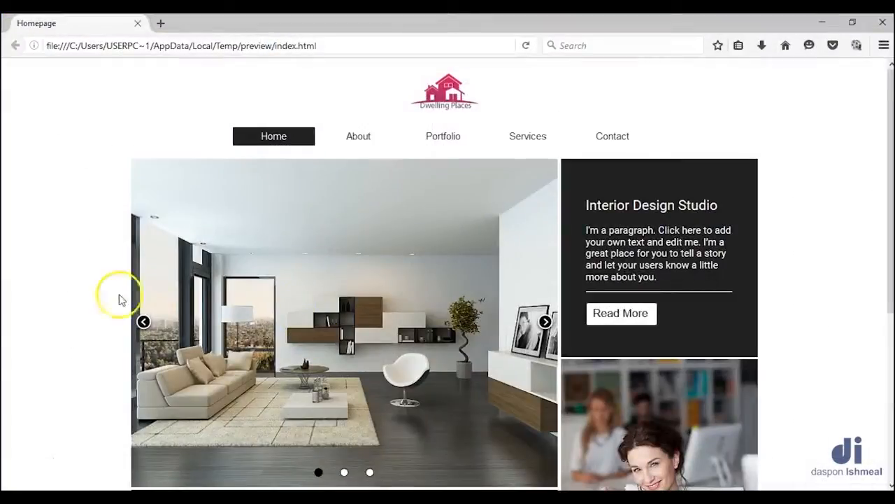
Step: Switch to the browser preview of the homepage, cycle through its image carousel's slides, and return to WYSIWYG Web Builder
scroll(126, 280, "down", 2)
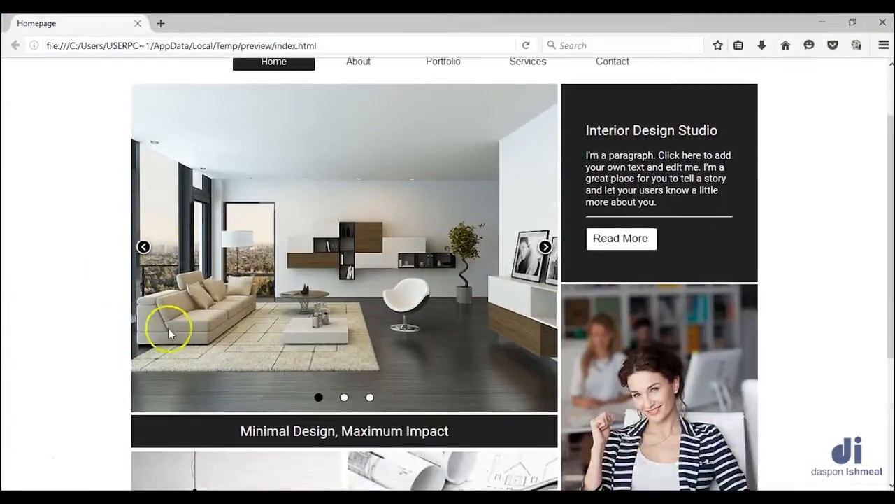
left_click(545, 248)
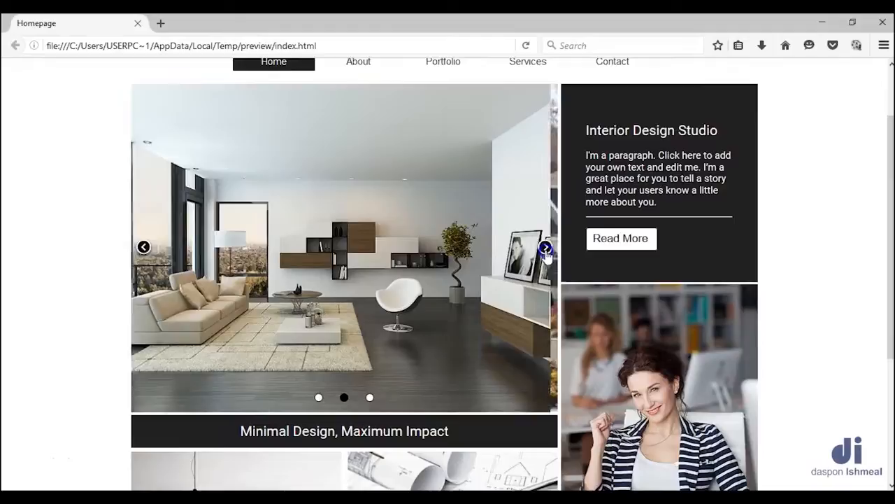
left_click(544, 248)
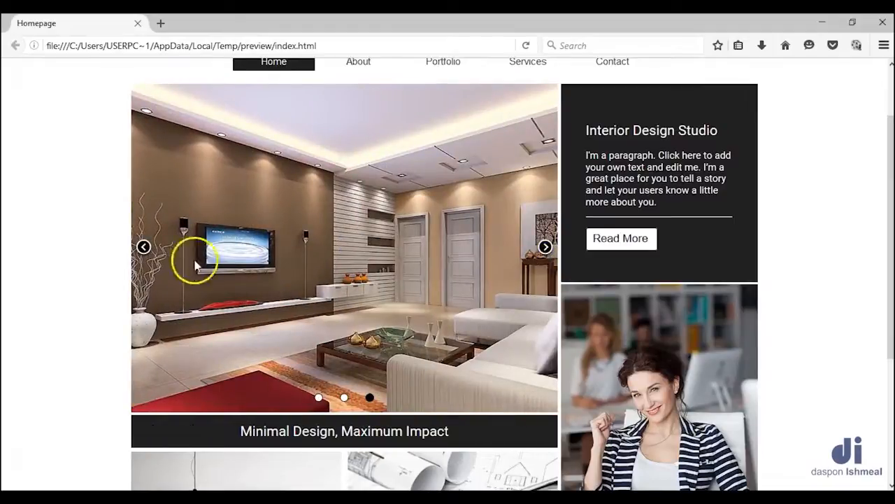
left_click(344, 397)
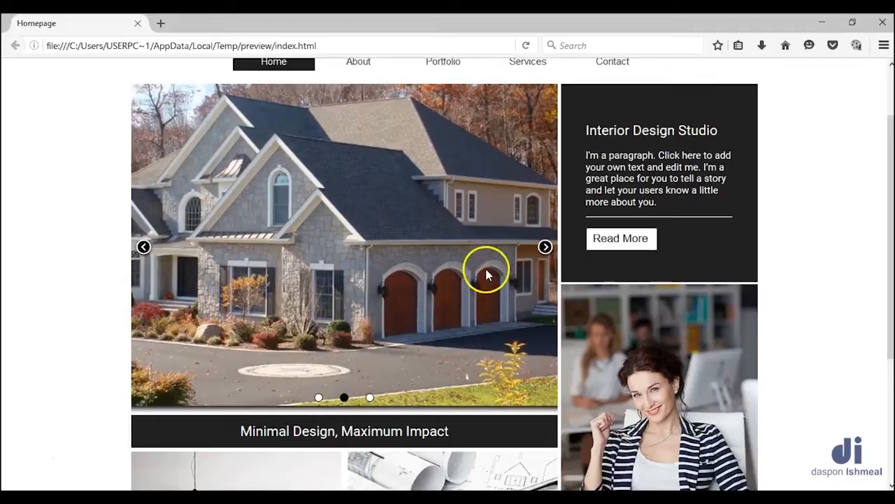
left_click(821, 23)
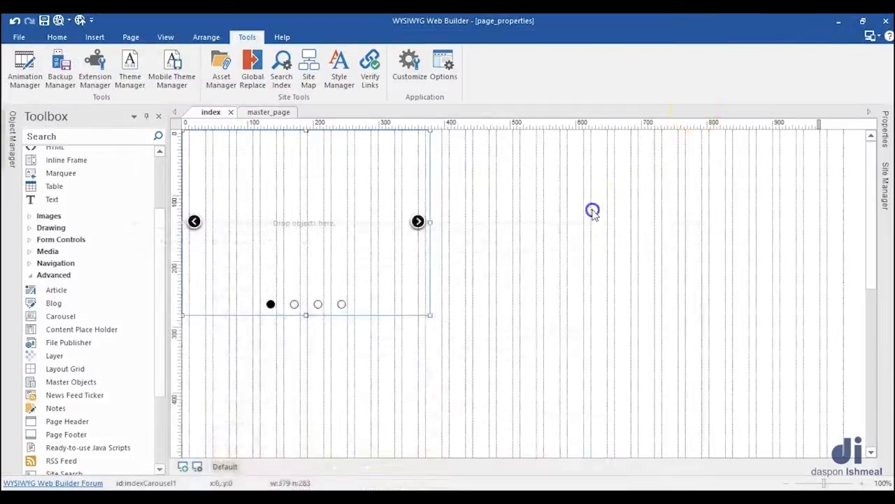
Step: Open the properties of the carousel on the index page
left_click(419, 238)
double_click(419, 238)
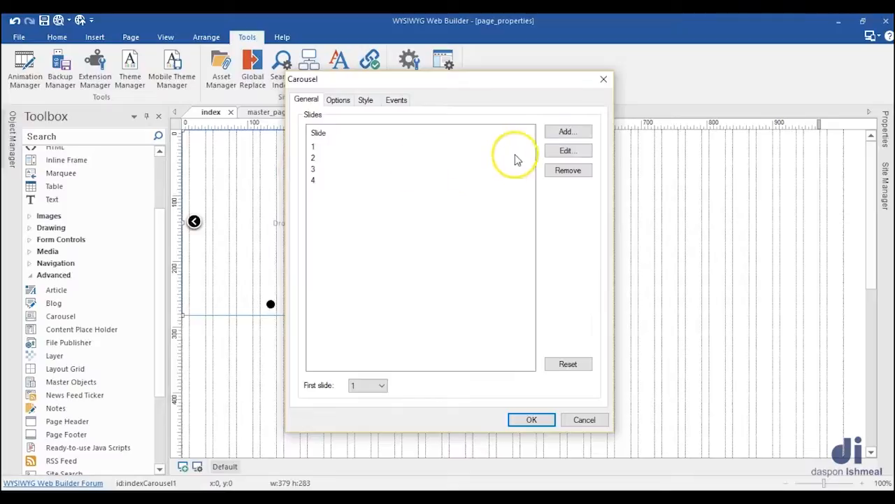
Step: Add a fifth slide to the carousel and remove that slide again
left_click(552, 138)
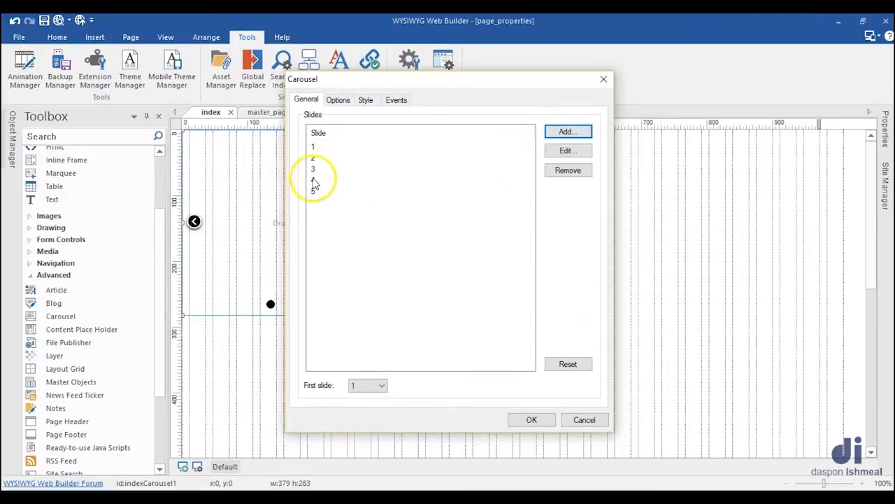
left_click(319, 191)
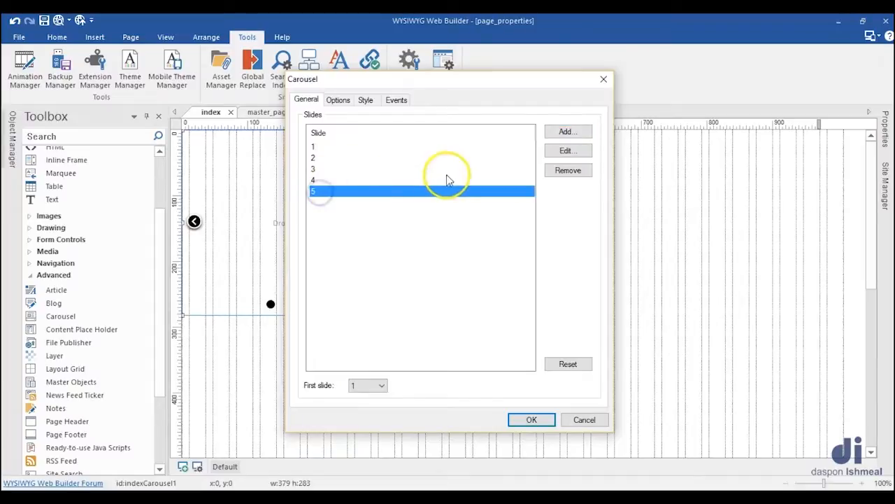
left_click(563, 174)
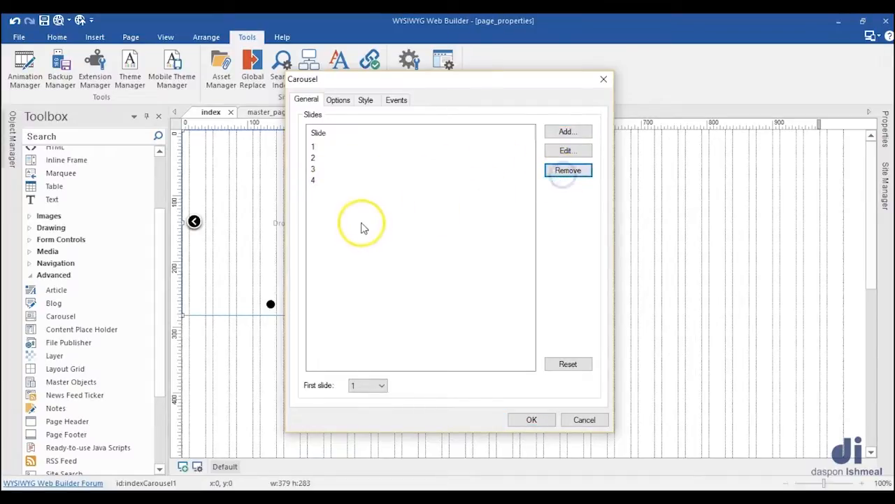
Step: View the background settings of slide 1 and dismiss them without changes
left_click(324, 148)
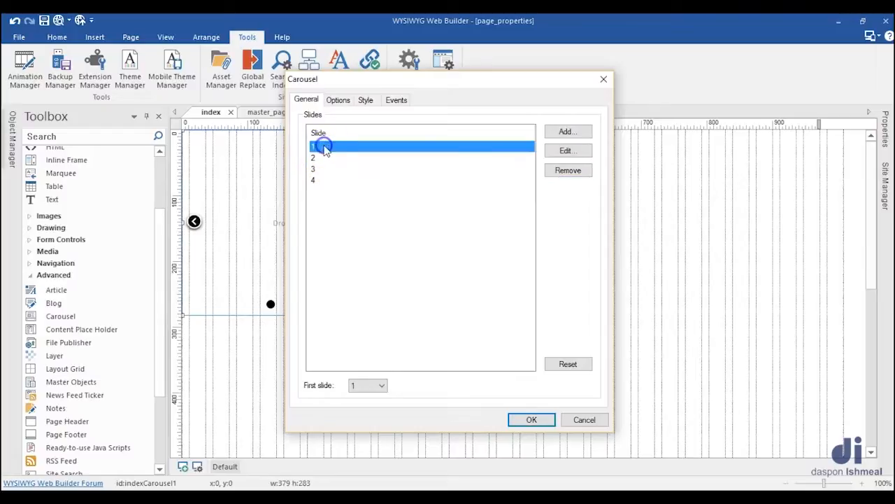
left_click(566, 151)
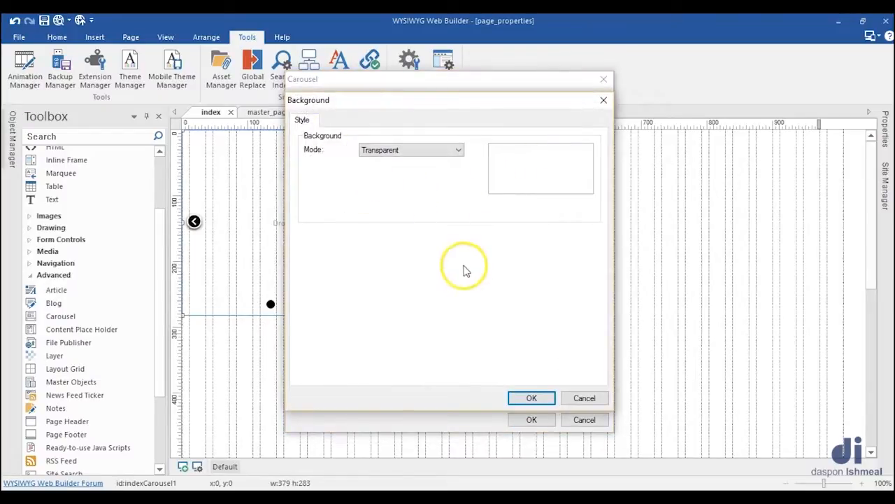
left_click(581, 397)
left_click(431, 239)
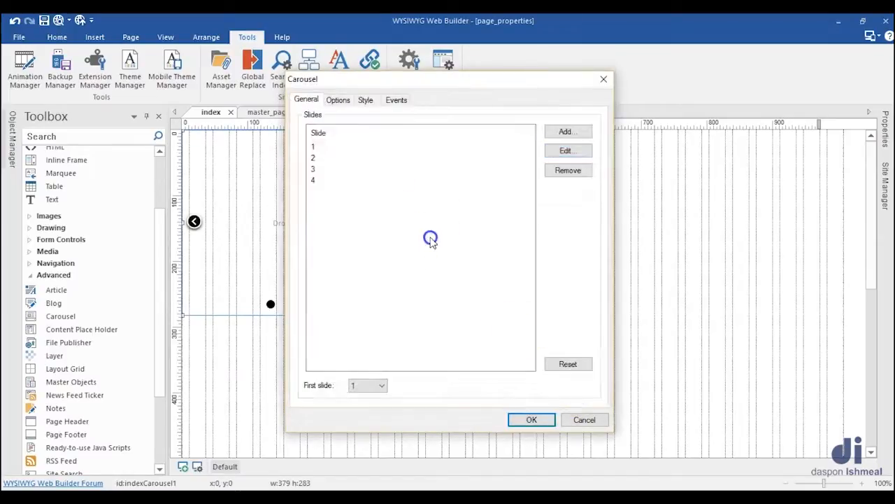
Step: Remove slide 4 from the carousel
left_click(313, 181)
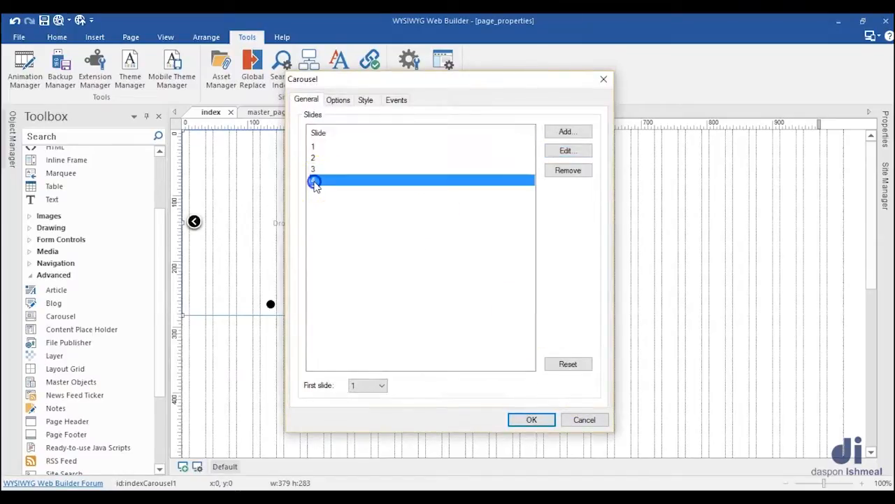
left_click(563, 152)
left_click(590, 395)
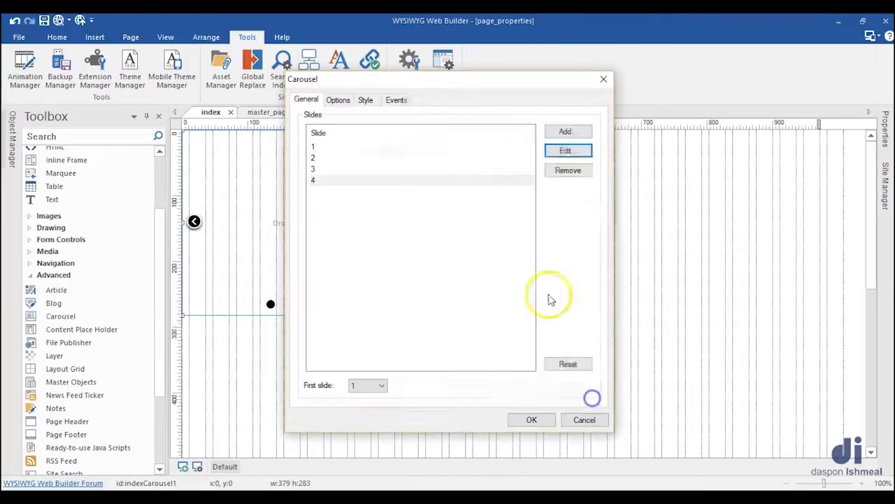
left_click(568, 170)
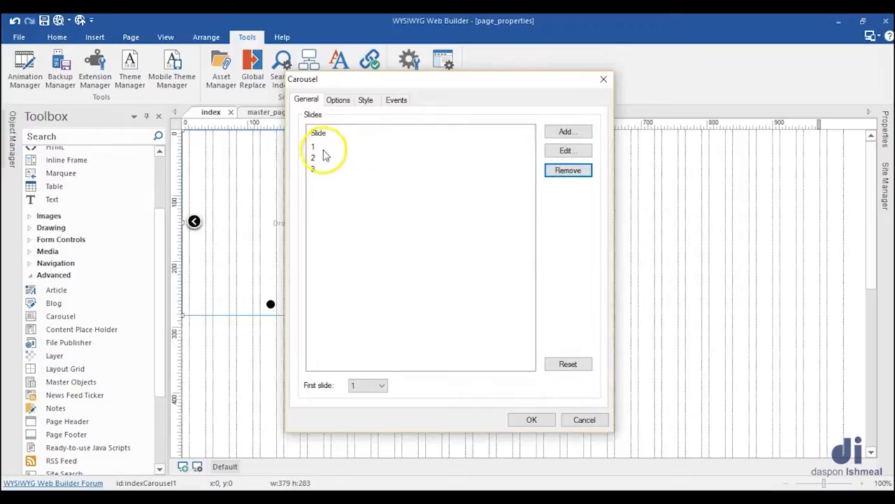
Step: Set the background mode of carousel slide 1 to Image
left_click(323, 149)
left_click(568, 151)
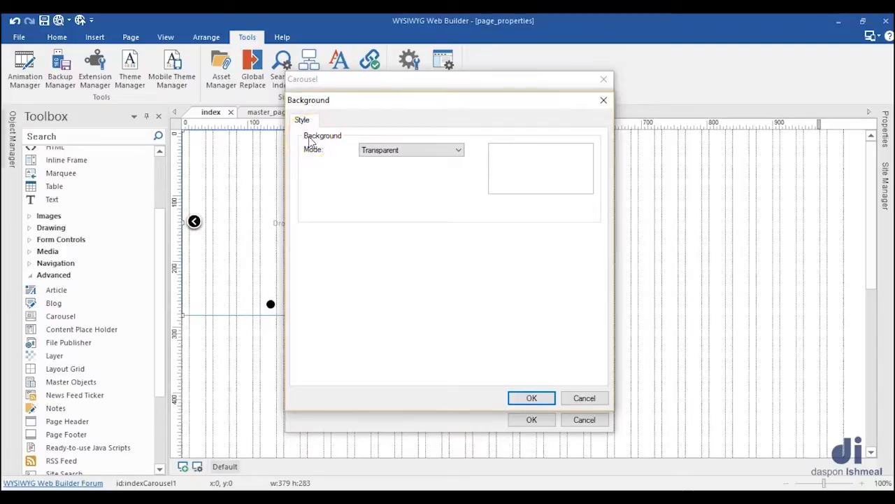
left_click(452, 150)
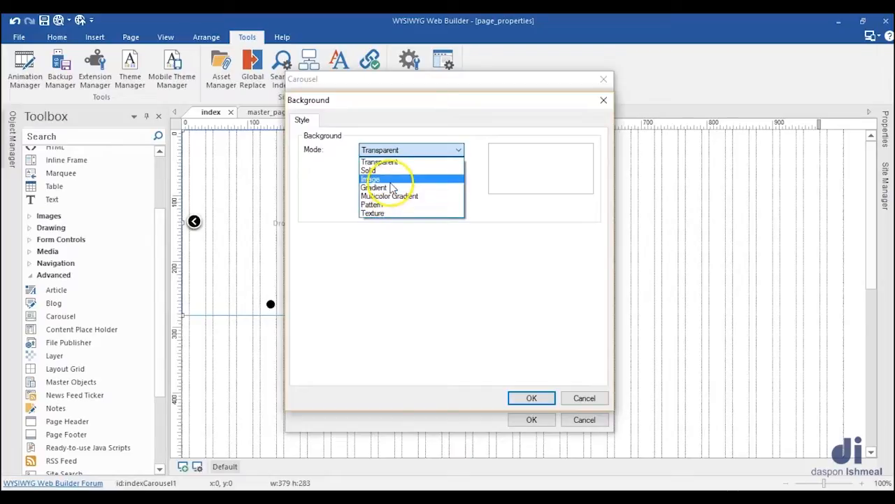
left_click(390, 179)
Step: Choose img1 from the dwelling-place folder as slide 1's background image
left_click(584, 170)
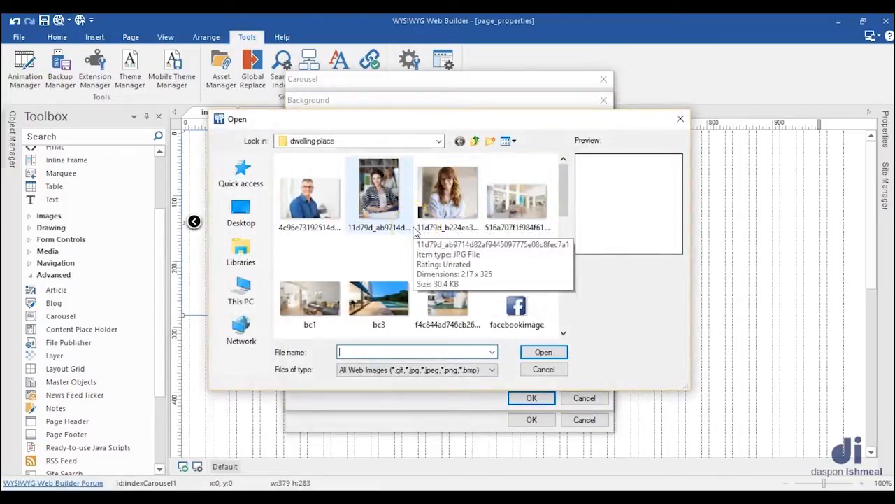
left_click(420, 220)
scroll(418, 229, "down", 4)
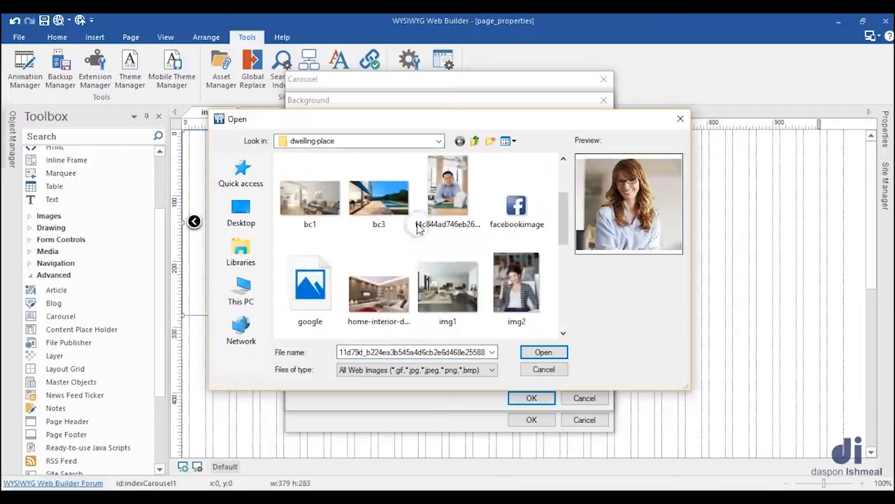
scroll(420, 229, "down", 2)
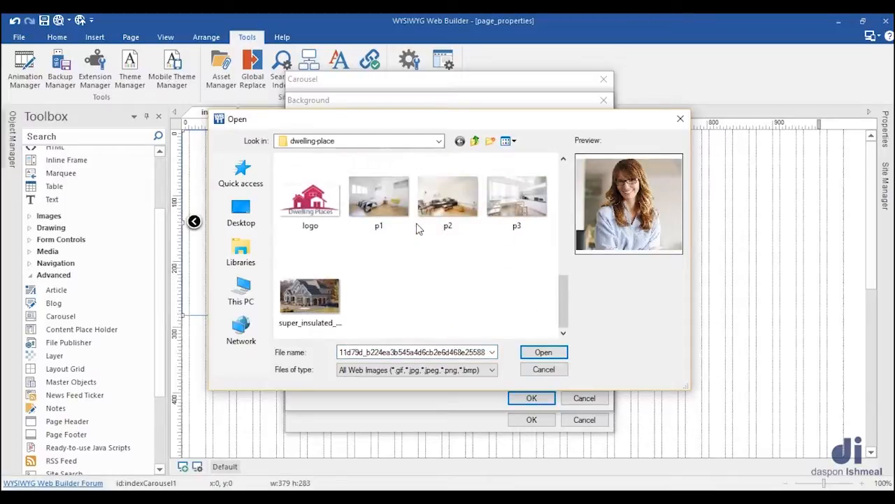
scroll(418, 228, "up", 2)
left_click(447, 225)
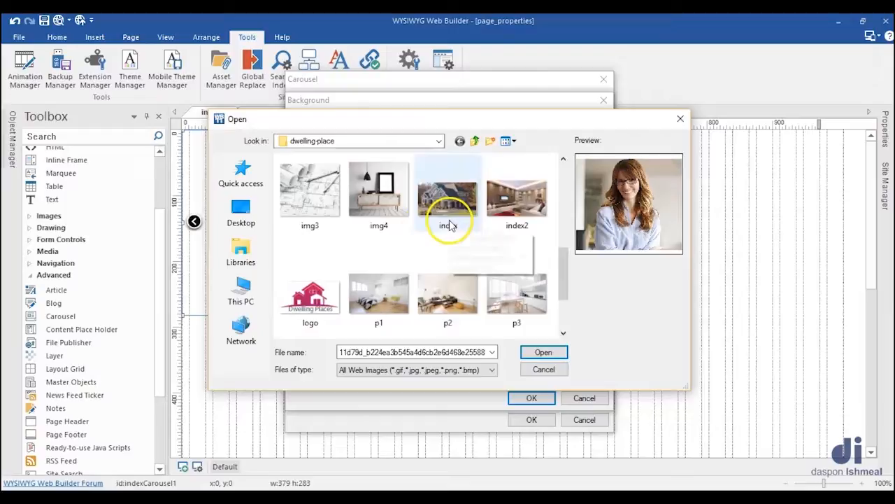
scroll(454, 238, "down", 2)
scroll(384, 288, "up", 2)
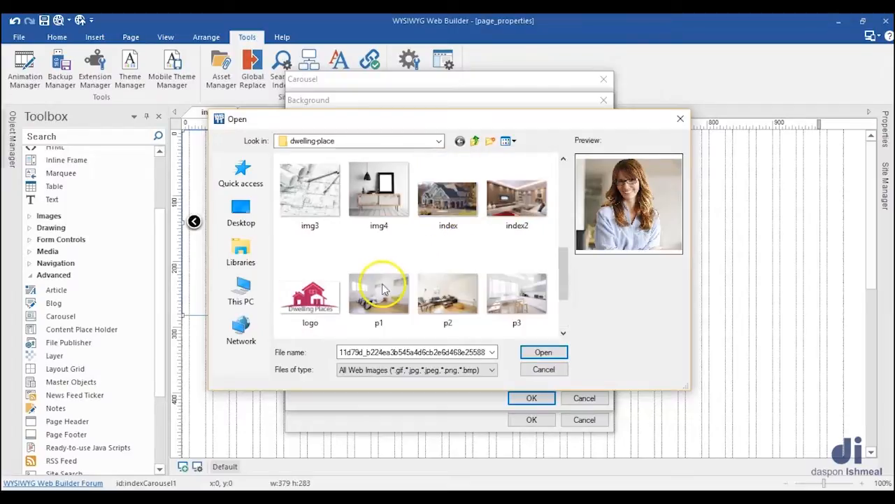
scroll(437, 224, "up", 2)
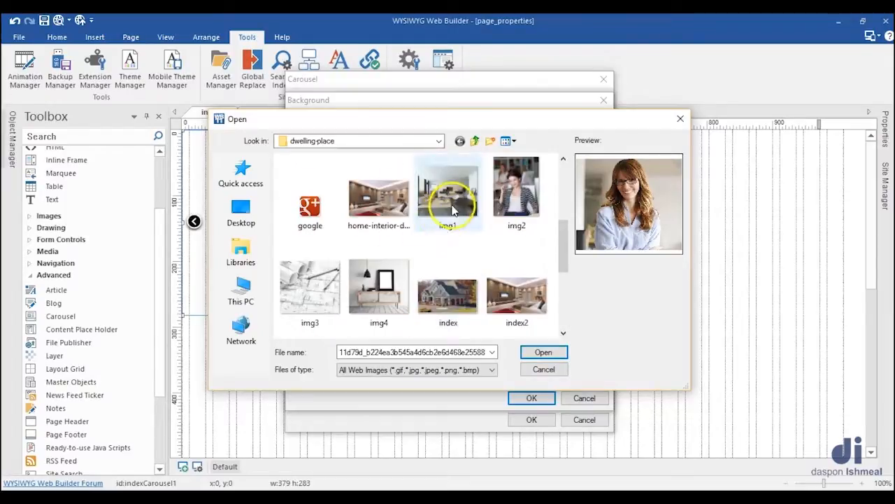
left_click(453, 209)
left_click(551, 352)
left_click(546, 353)
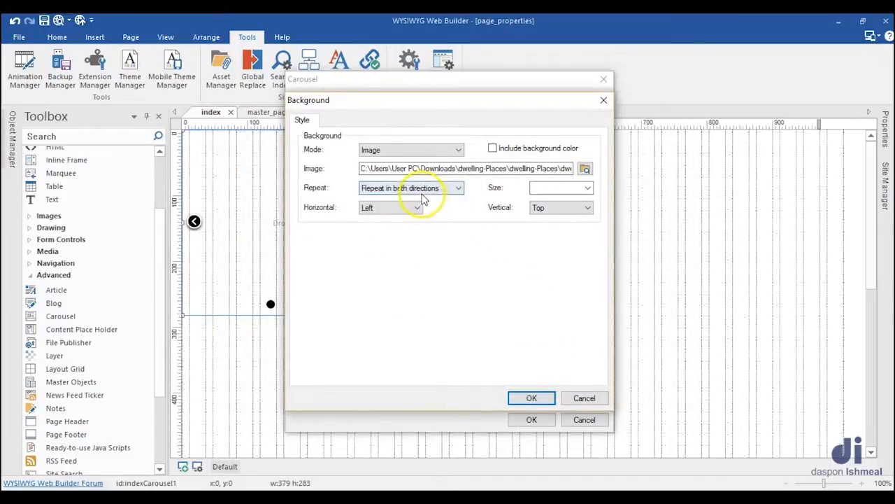
Step: Set slide 1's background image to Do not repeat, size cover, and Center horizontally and vertically, and apply the settings
left_click(458, 189)
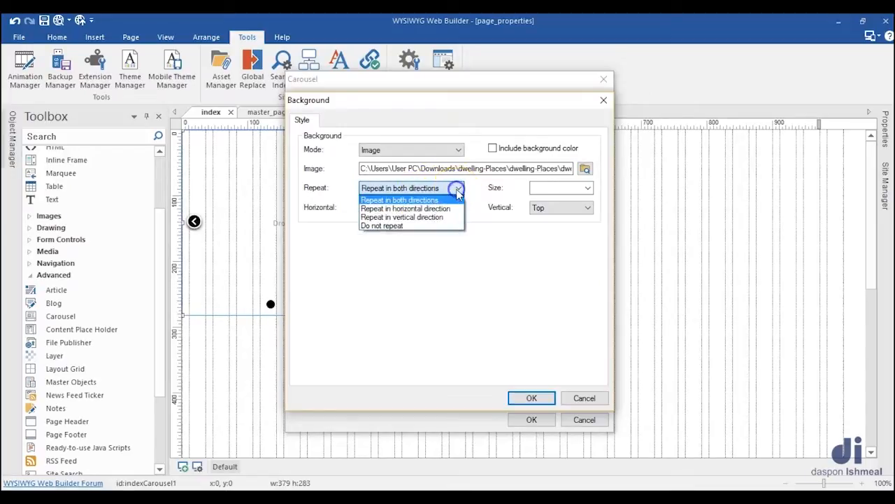
left_click(393, 227)
left_click(587, 187)
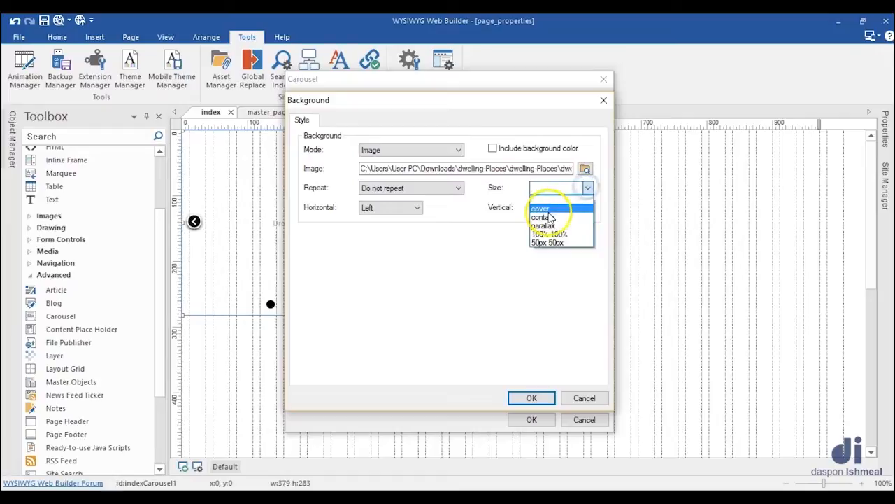
left_click(549, 210)
left_click(411, 207)
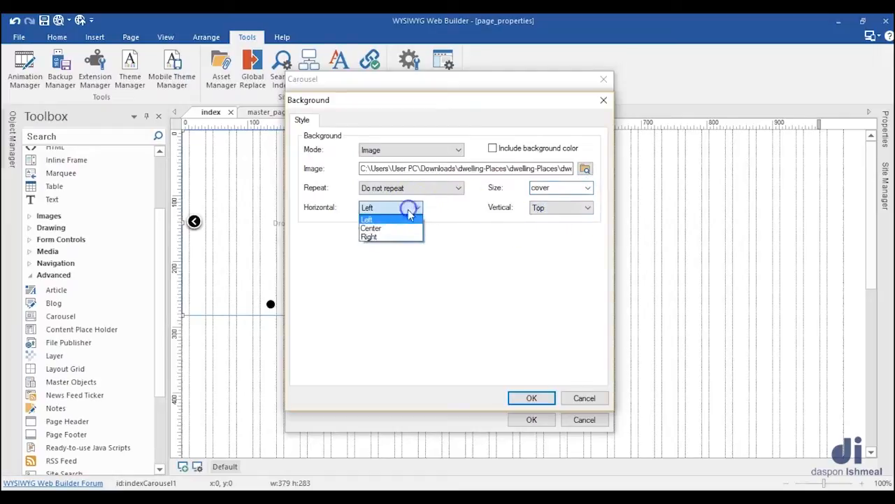
left_click(395, 229)
left_click(564, 208)
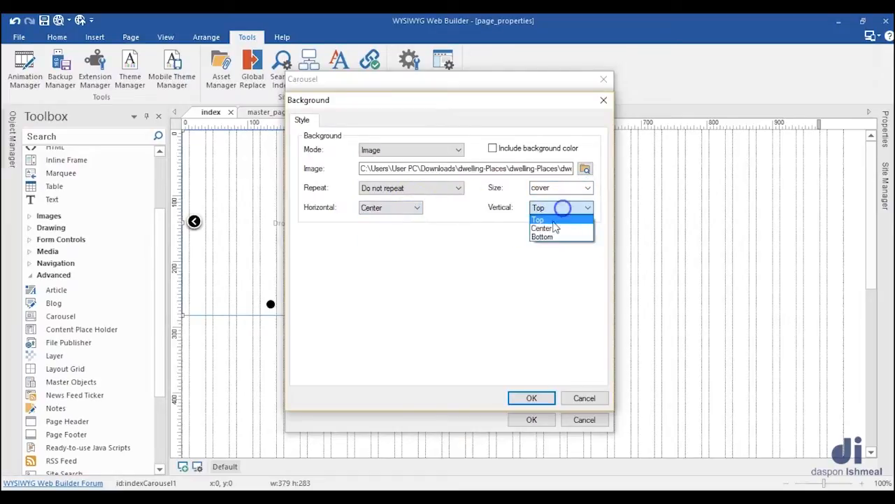
left_click(551, 228)
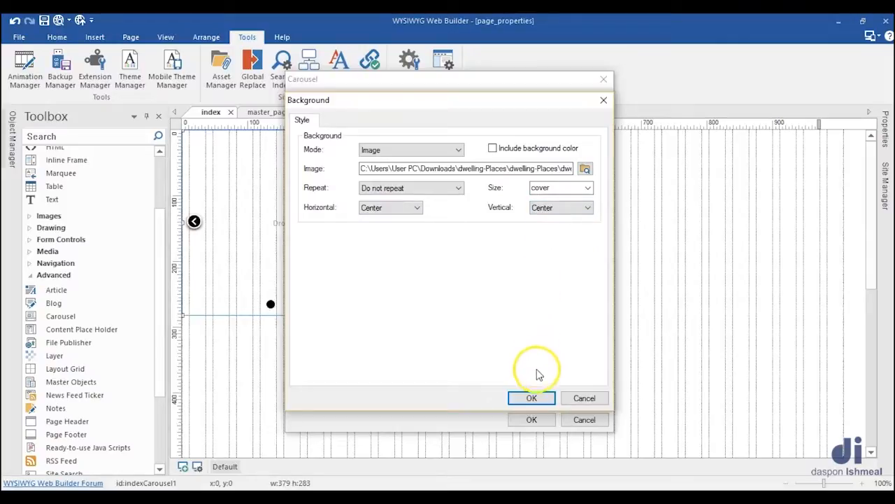
left_click(533, 398)
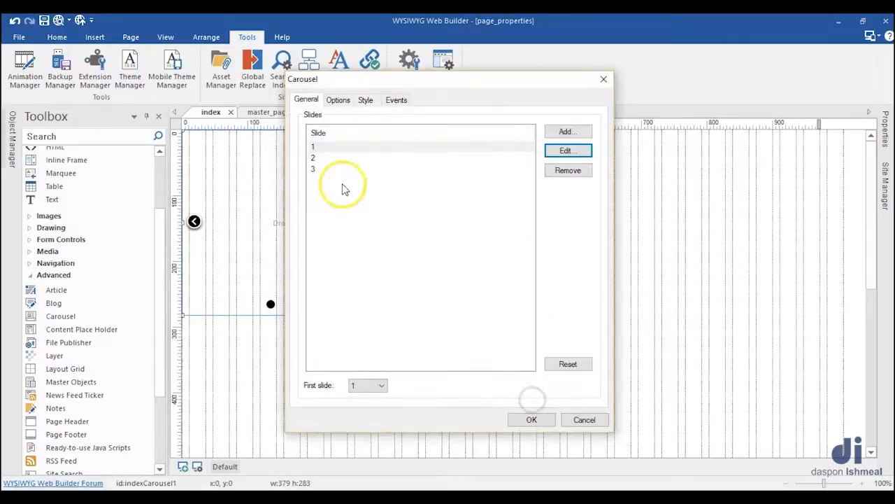
Step: Set the background mode of carousel slide 2 to Image
left_click(319, 160)
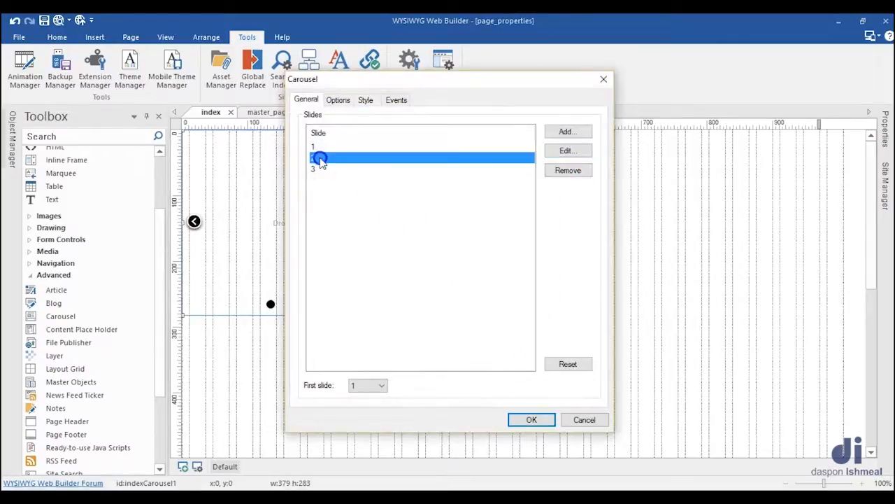
left_click(560, 158)
left_click(446, 150)
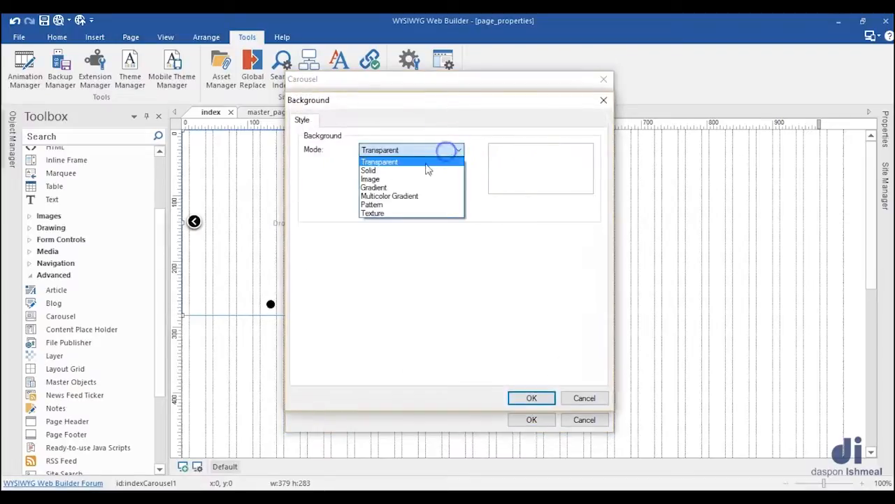
left_click(406, 179)
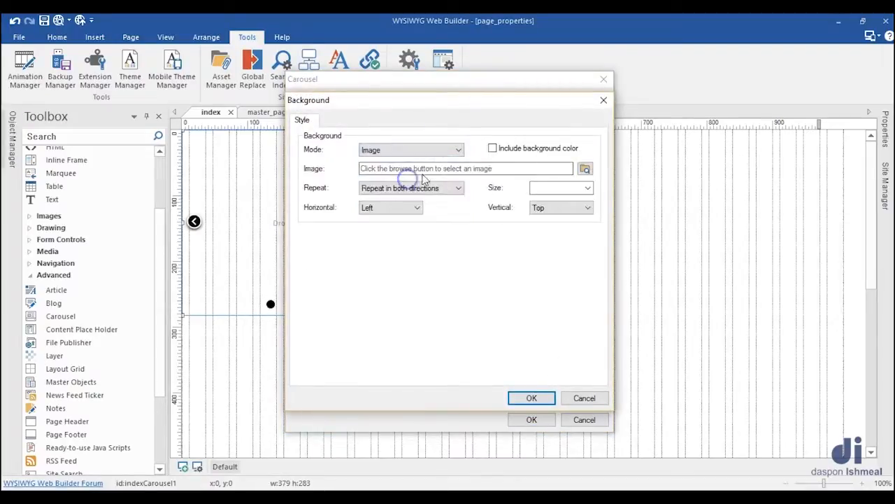
Step: Choose super_insulated_homes from the dwelling-place folder as slide 2's background image
left_click(555, 174)
left_click(585, 169)
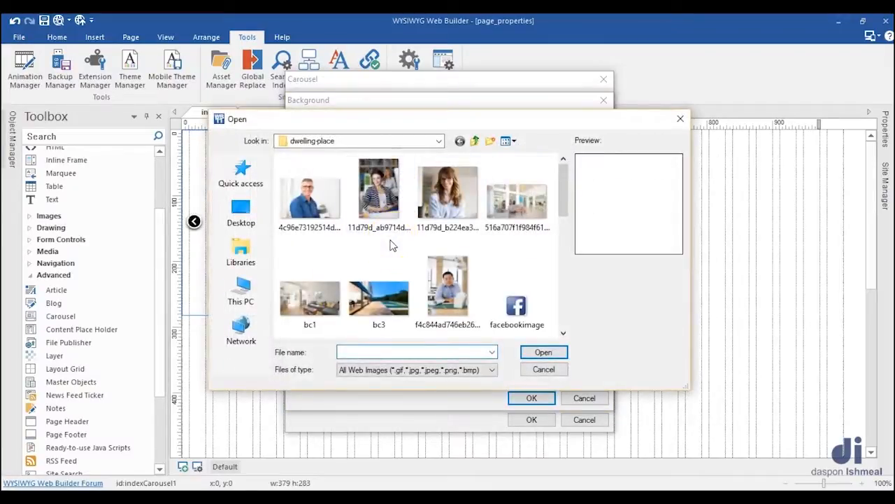
scroll(392, 245, "down", 5)
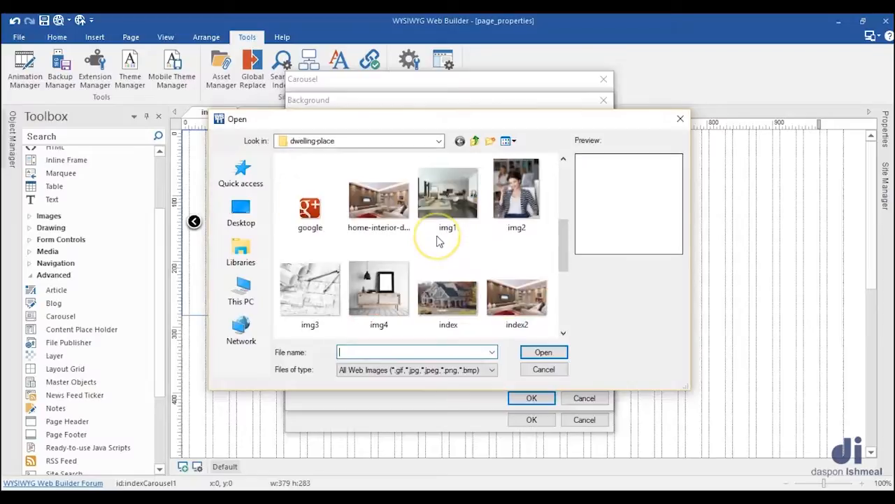
scroll(419, 265, "down", 2)
left_click(311, 299)
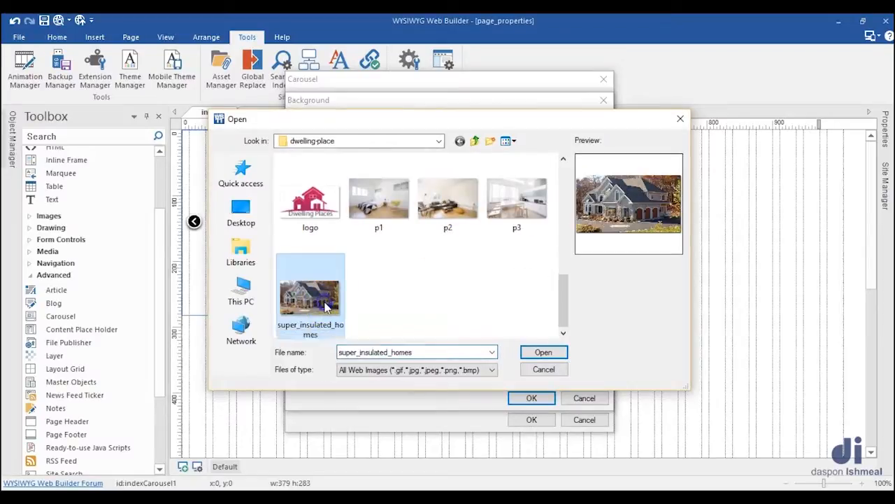
left_click(544, 351)
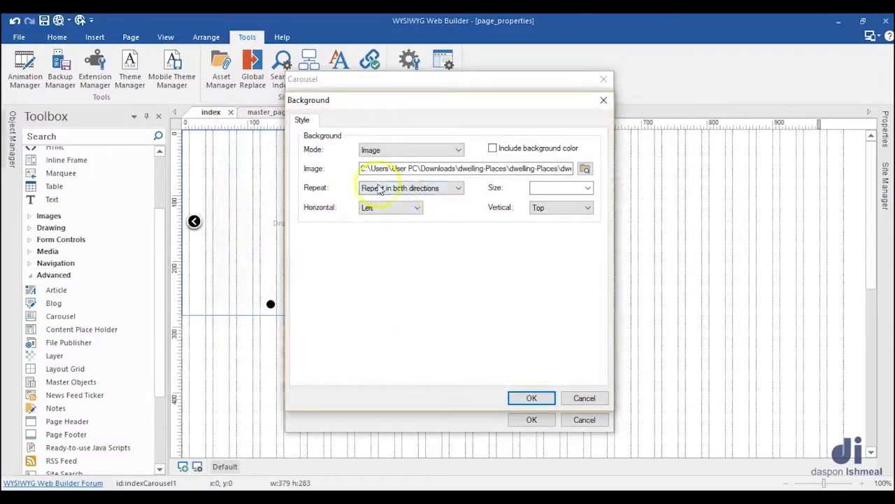
Step: Set slide 2's background image to Do not repeat, size cover, and Center horizontally and vertically, and apply the settings
left_click(438, 190)
left_click(382, 225)
left_click(590, 190)
left_click(544, 219)
left_click(408, 208)
left_click(387, 227)
left_click(558, 208)
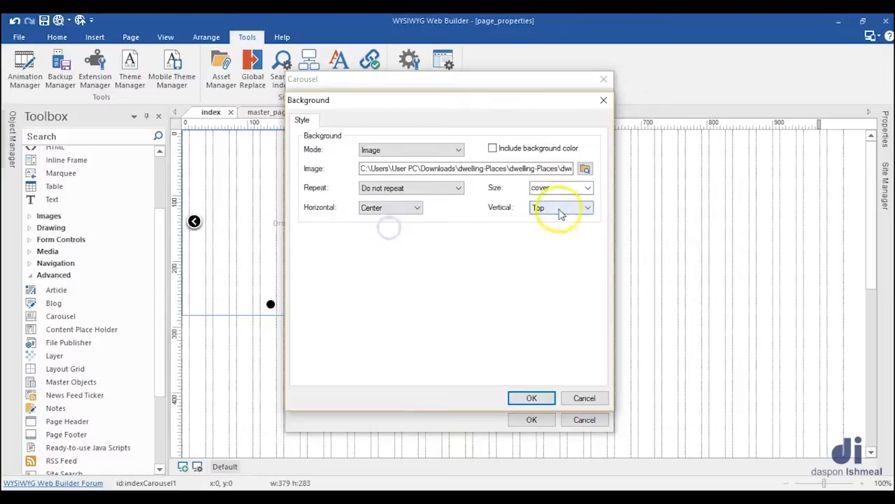
left_click(541, 228)
left_click(532, 397)
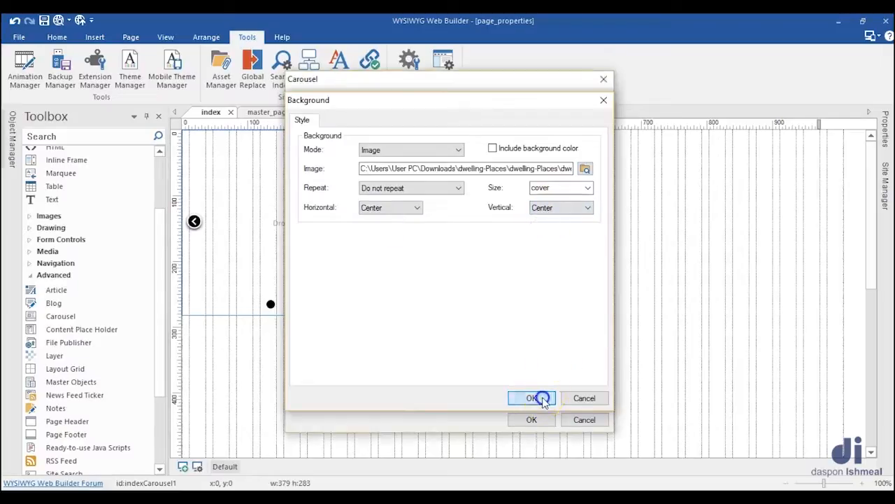
Step: Set the background mode of carousel slide 3 to Image
left_click(323, 170)
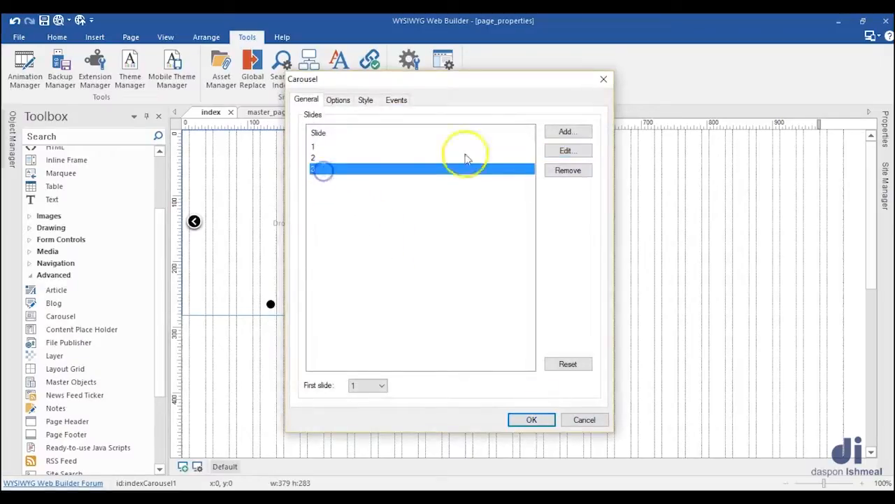
left_click(568, 151)
left_click(406, 148)
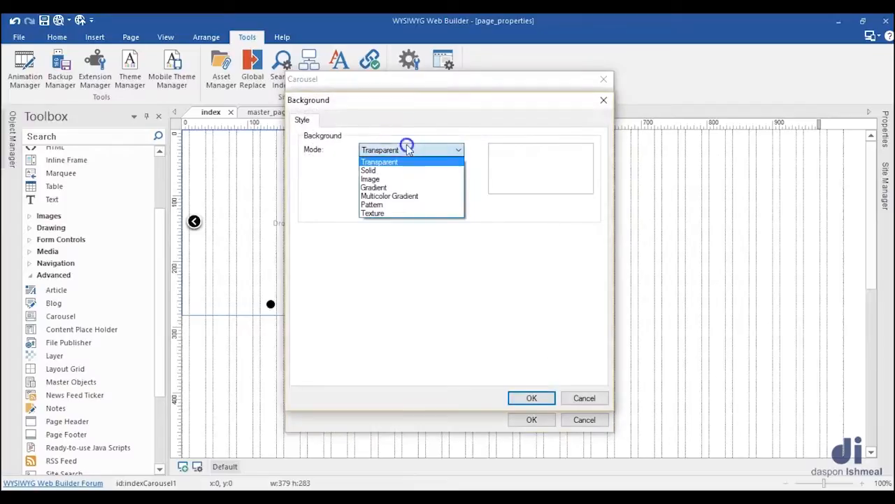
left_click(372, 179)
Step: Choose home-interior-design-living-room-simple-home-decoration-home from the dwelling-place folder as slide 3's background image
left_click(585, 170)
left_click(778, 343)
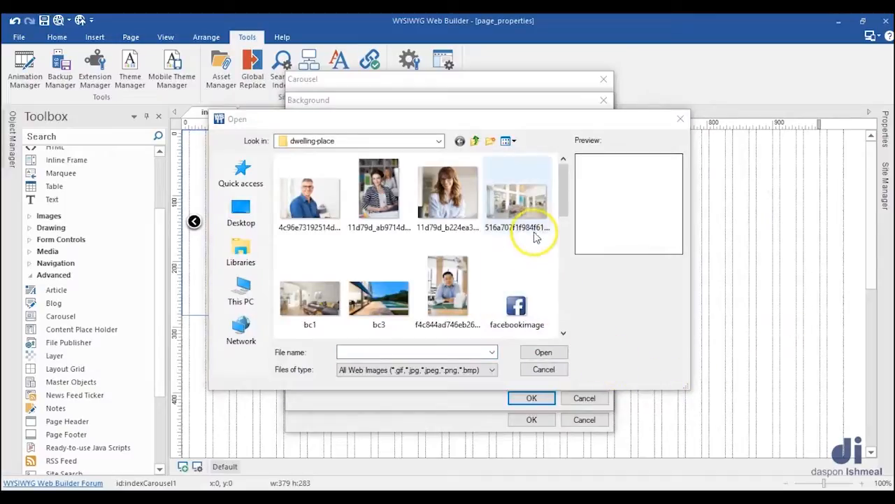
scroll(419, 230, "down", 1)
left_click(322, 206)
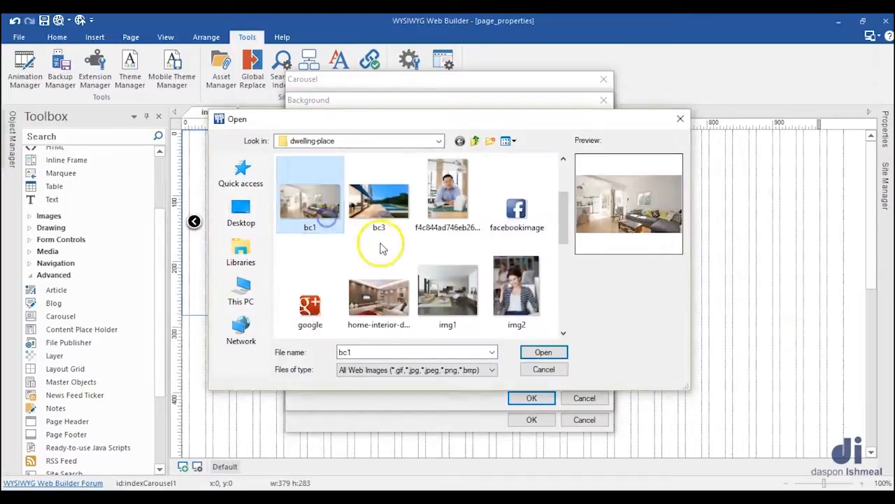
scroll(414, 252, "down", 1)
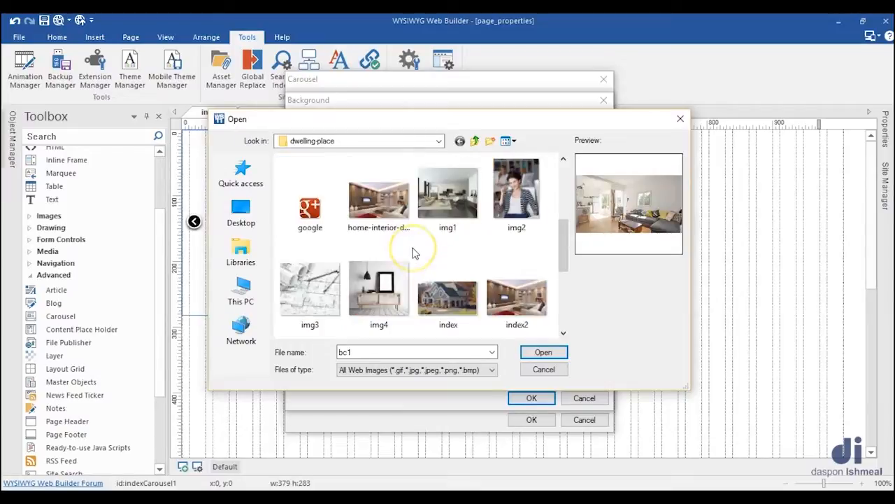
left_click(382, 216)
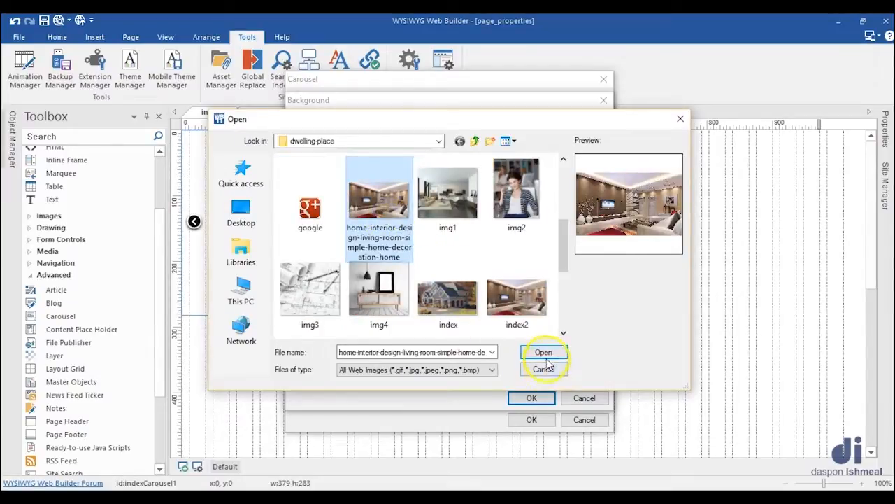
left_click(542, 353)
Step: Set slide 3's background image to Do not repeat, size cover, and Center horizontally and vertically, and apply the settings
left_click(412, 189)
left_click(380, 224)
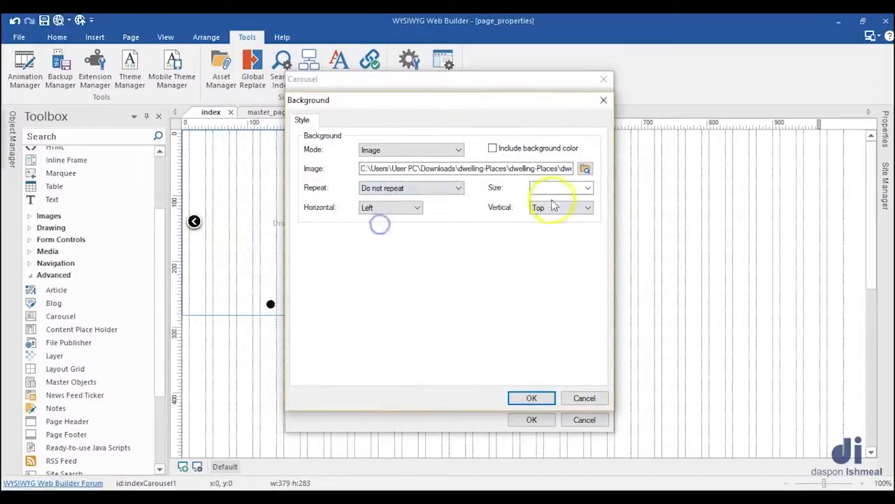
left_click(588, 188)
left_click(549, 207)
left_click(405, 207)
left_click(371, 228)
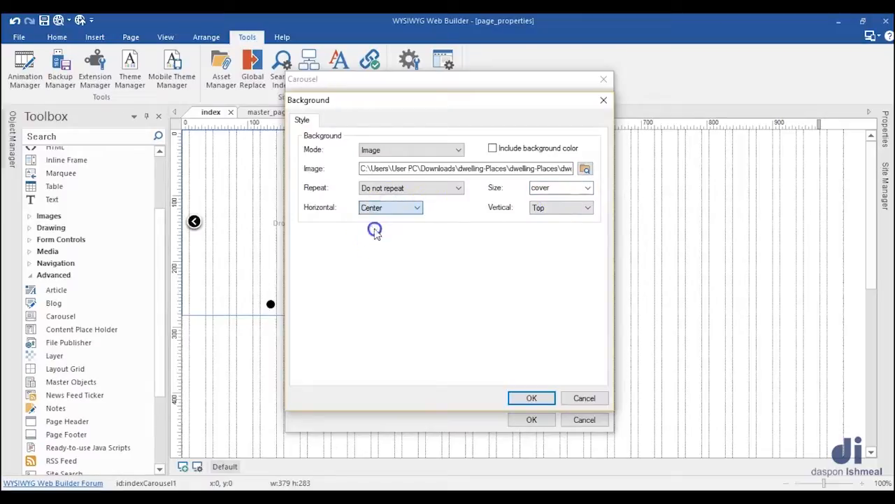
left_click(565, 209)
left_click(547, 228)
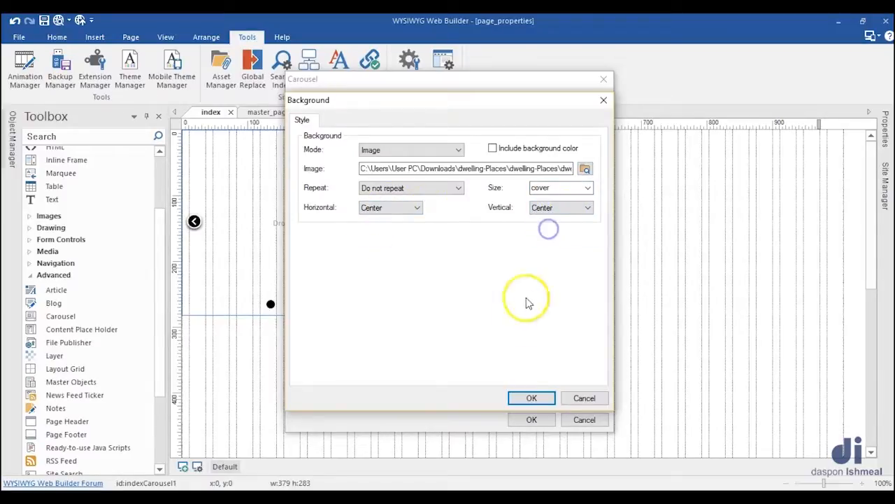
left_click(531, 398)
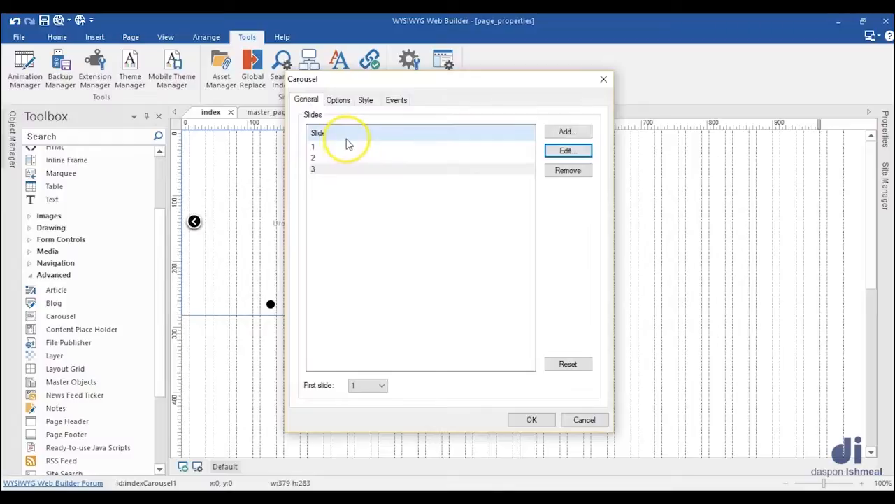
Step: Set the carousel's animation to forward-circular and its pause time to 8000
left_click(339, 100)
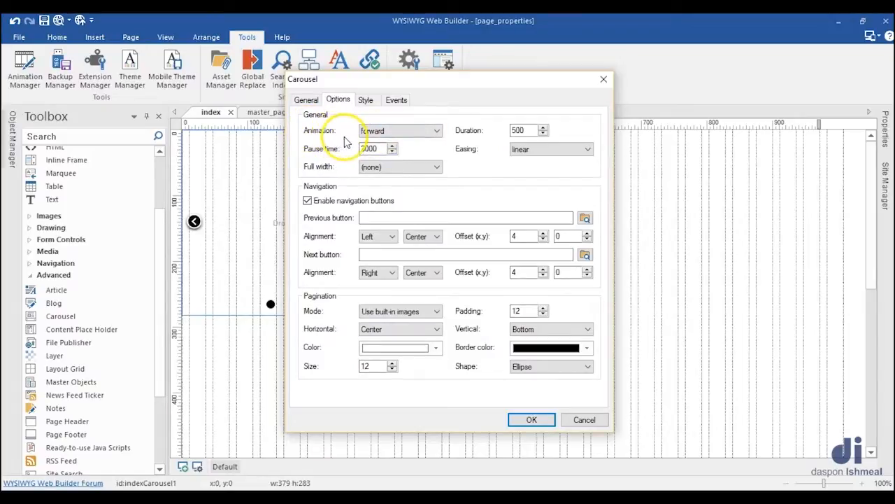
left_click(369, 133)
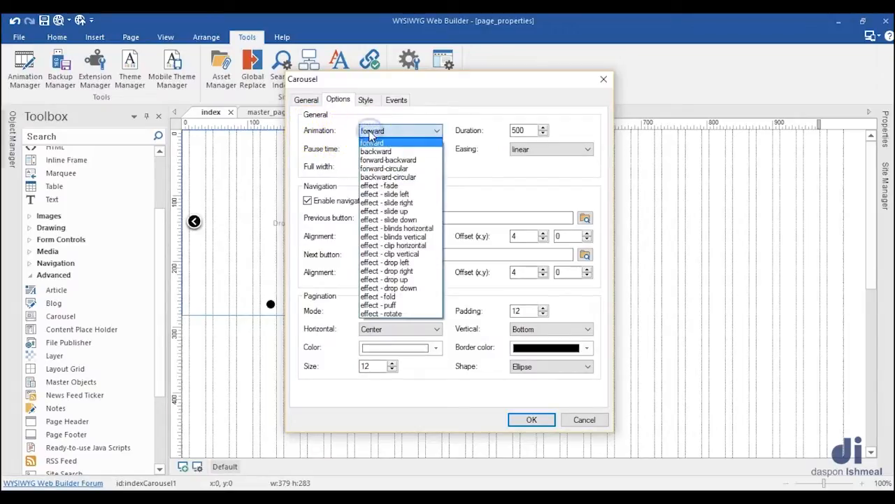
left_click(398, 170)
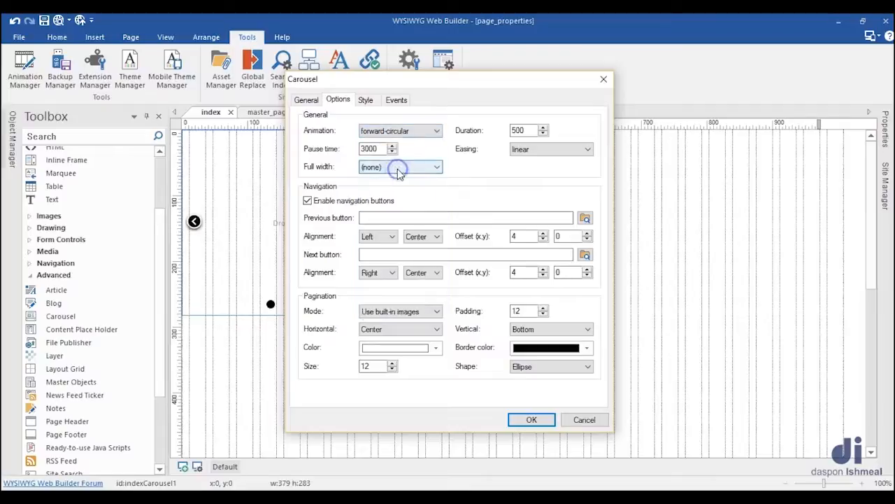
left_click(420, 130)
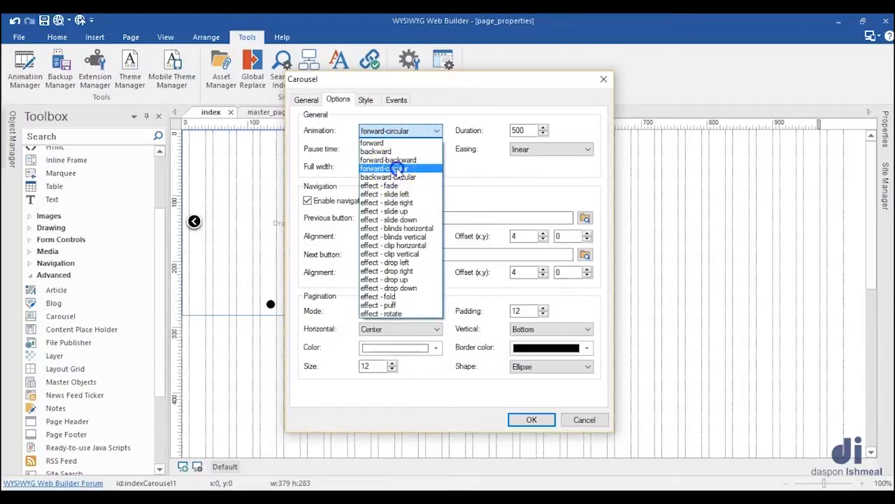
left_click(397, 169)
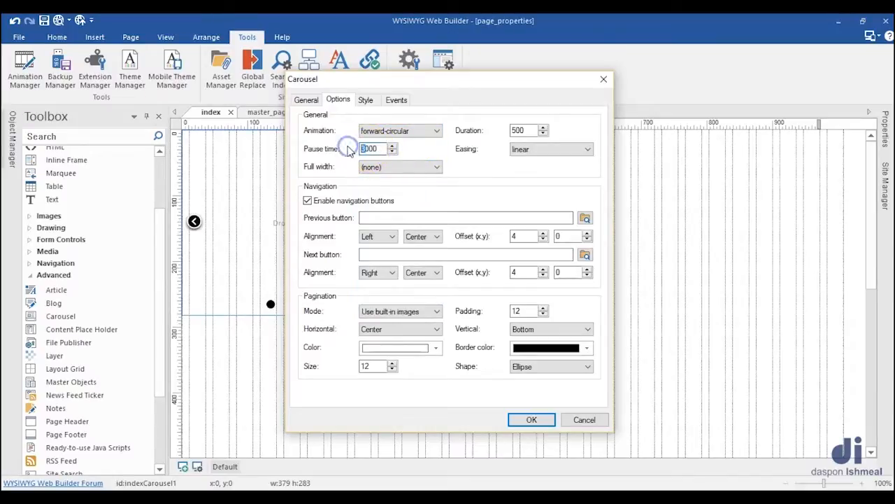
Step: Look through the carousel's full width choices without changing them, and set the easing to jswing
left_click(400, 168)
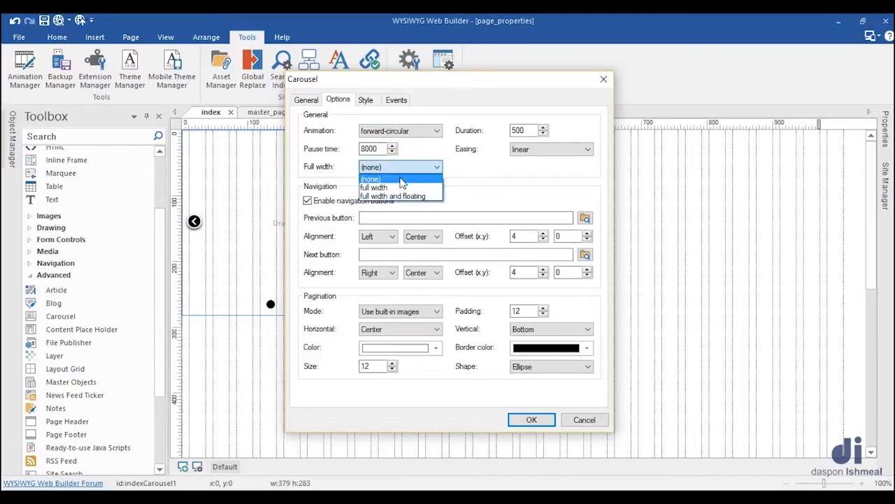
left_click(523, 180)
left_click(535, 150)
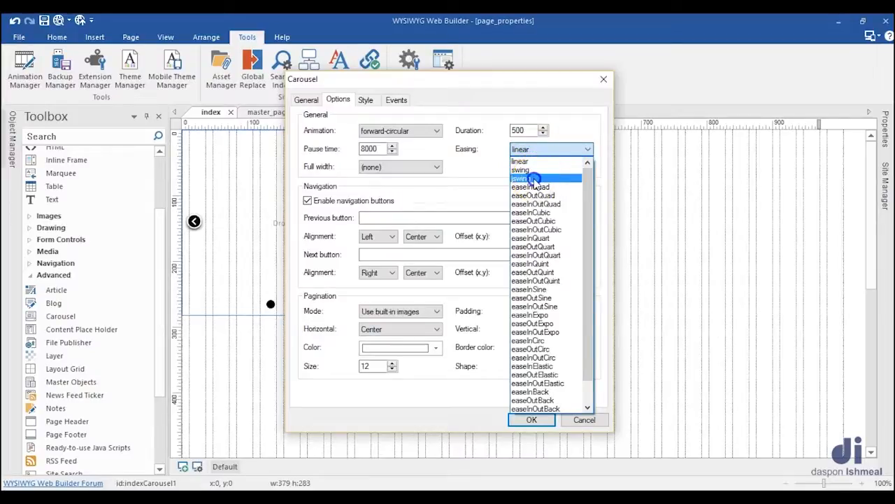
left_click(533, 179)
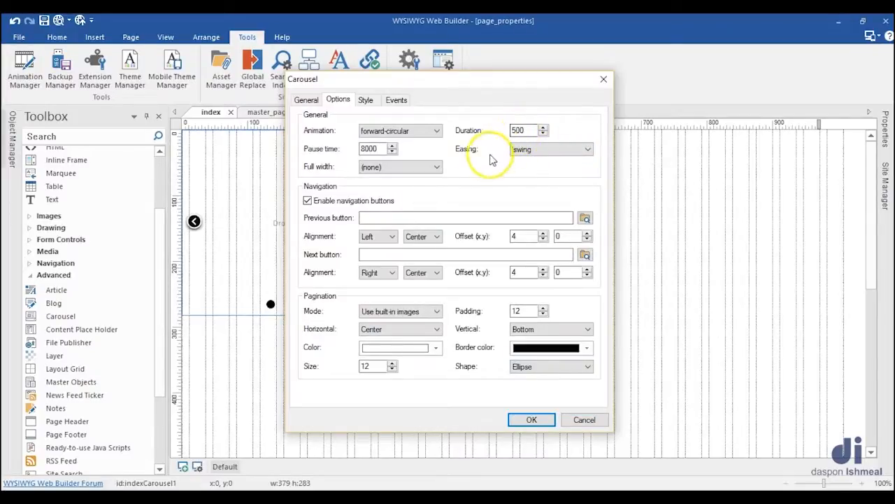
Step: Review the carousel's style and event settings, and apply the whole carousel configuration to the page
left_click(366, 101)
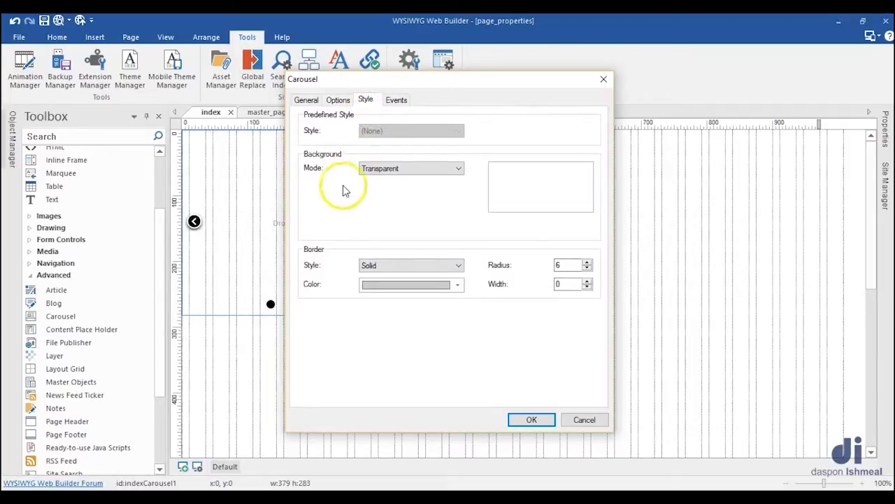
left_click(396, 100)
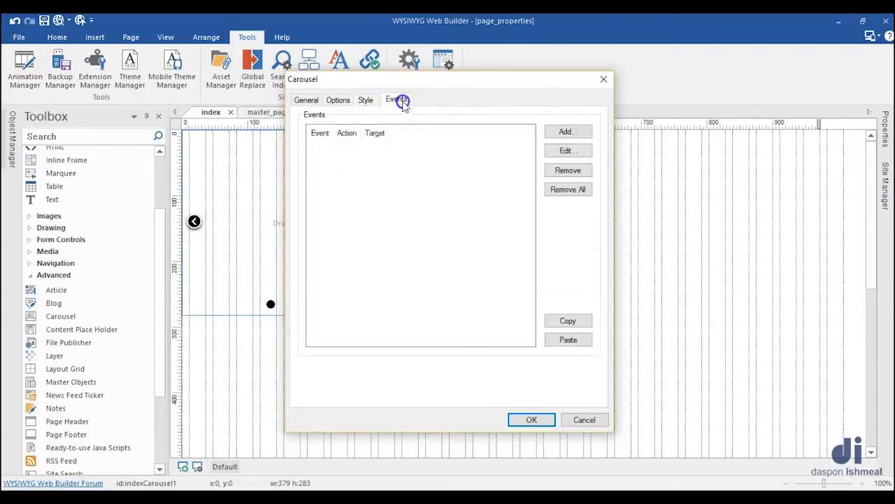
left_click(366, 100)
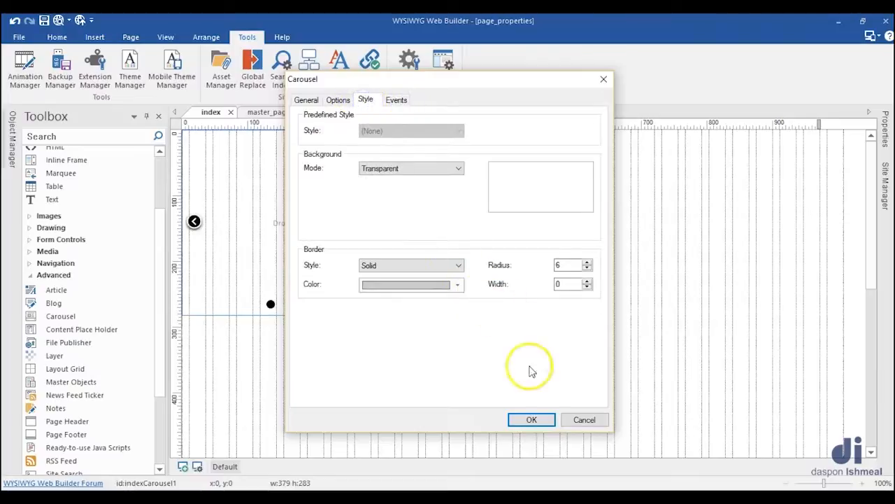
left_click(534, 420)
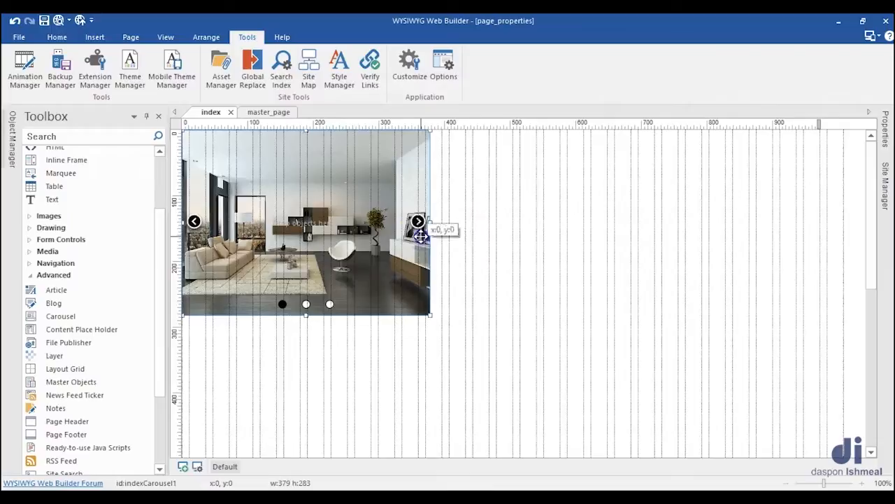
Step: Preview the index page in the browser, advance the carousel to its next slide, and return to WYSIWYG Web Builder
left_click(489, 253)
key("F5")
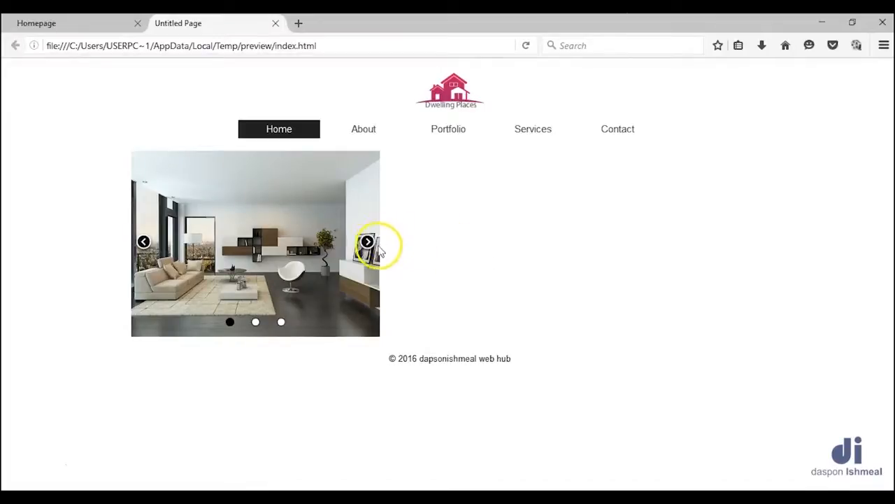
left_click(367, 241)
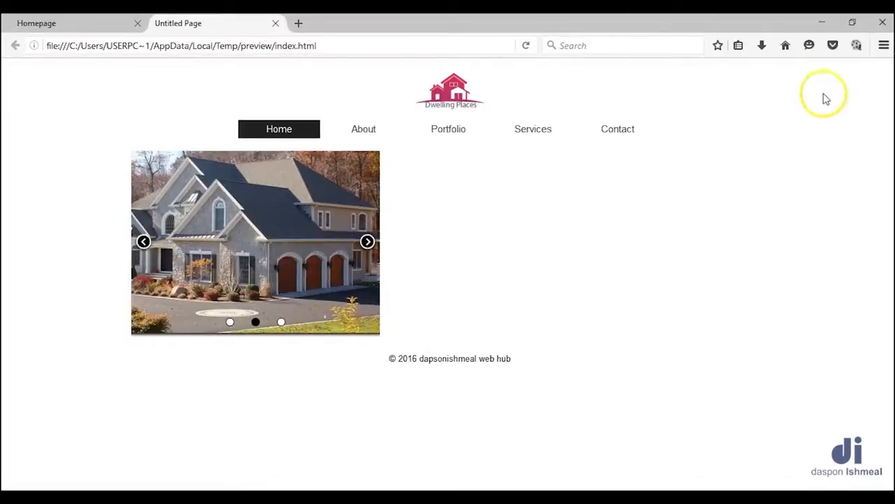
left_click(822, 23)
Step: Set the size of the carousel on the index page to 650, 500 in its properties
left_click(391, 251)
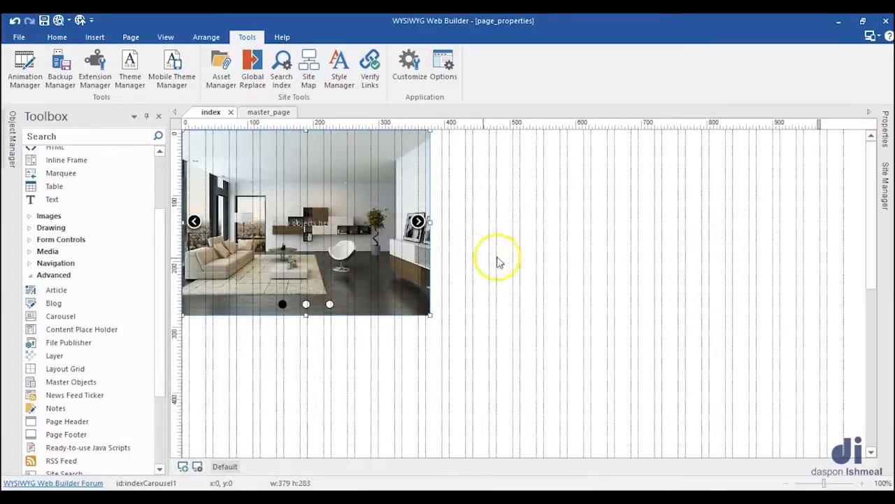
left_click(884, 133)
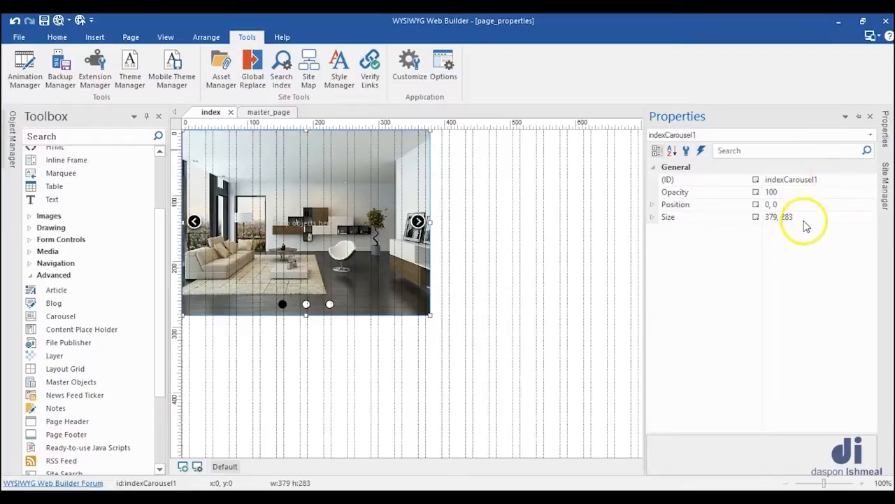
left_click_drag(803, 219, 776, 220)
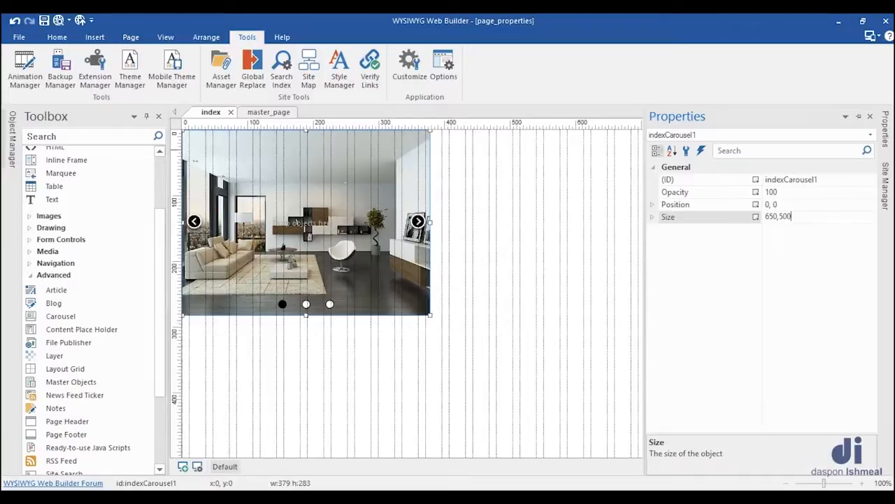
key("Return")
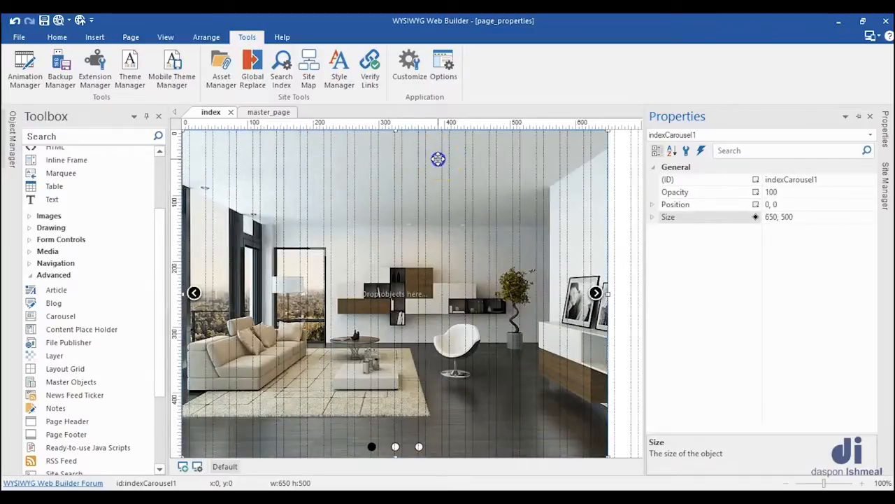
scroll(696, 214, "down", 2)
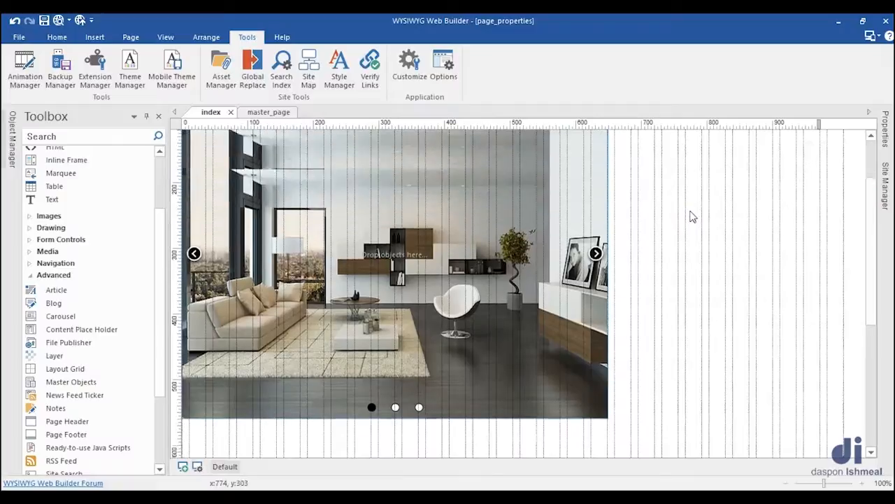
Step: Draw a layer about 205 by 221 in the empty area to the right of the carousel on the index page
scroll(691, 217, "up", 2)
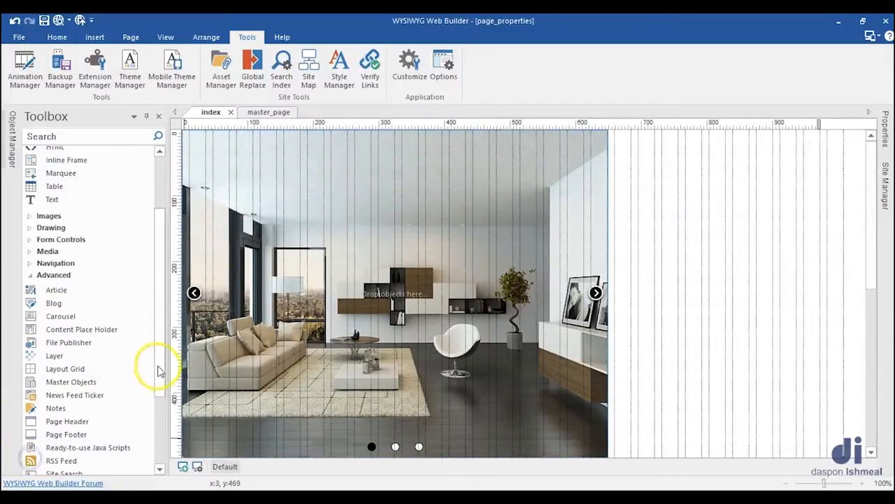
left_click(60, 357)
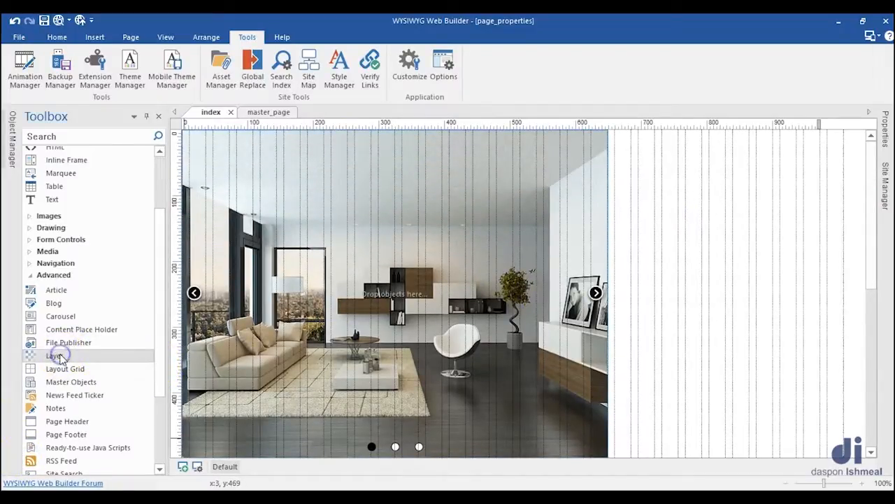
left_click_drag(639, 206, 775, 352)
left_click(744, 300)
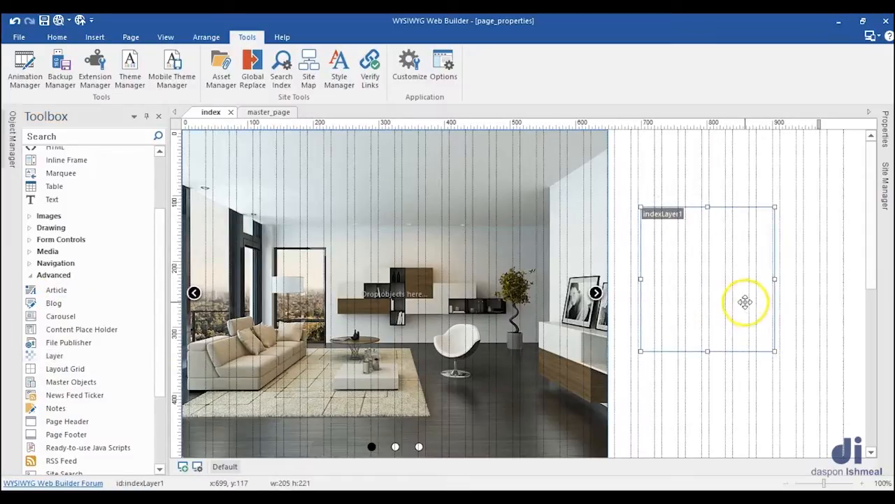
Step: Set the new layer's alignment to Center and remove its border, with style None and width 0
double_click(745, 301)
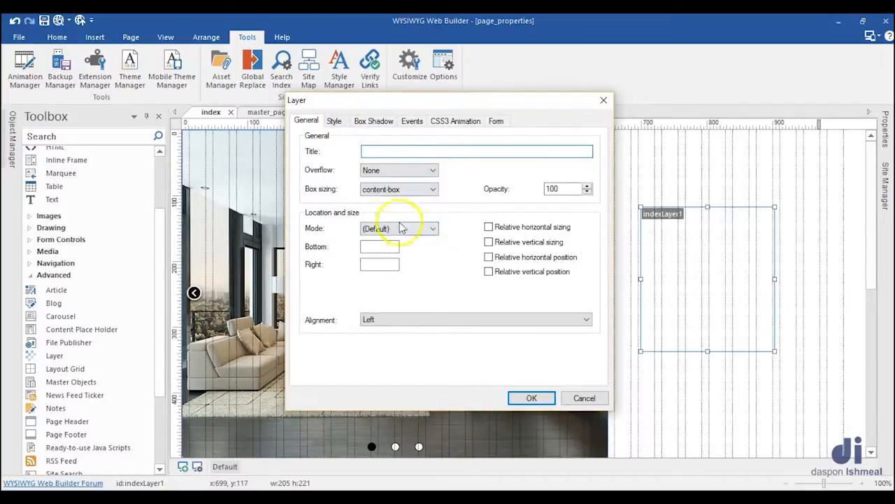
left_click(369, 318)
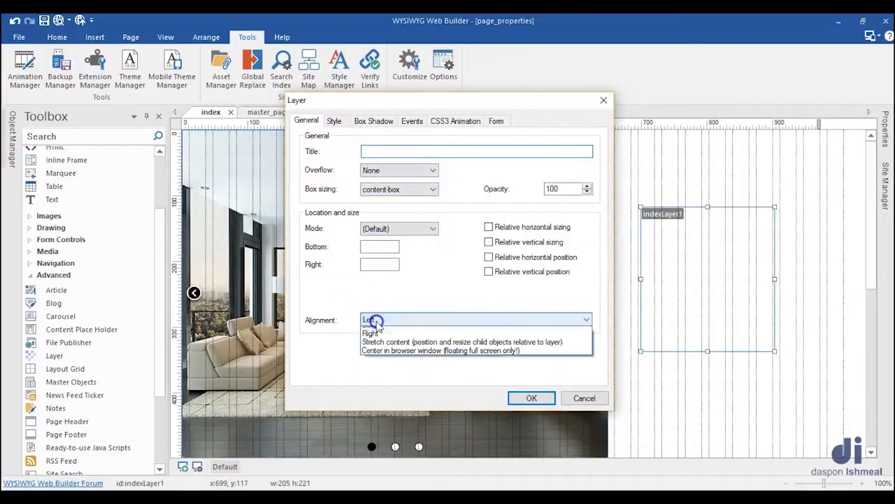
left_click(385, 341)
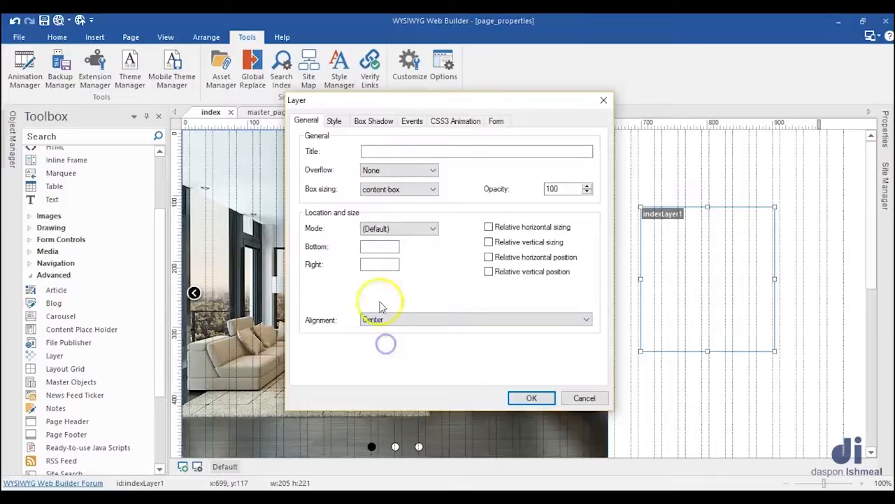
left_click(334, 120)
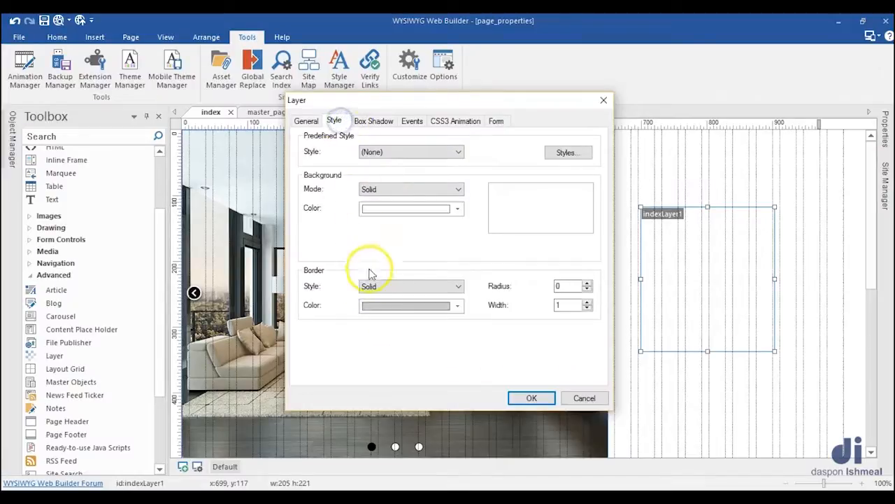
left_click(432, 287)
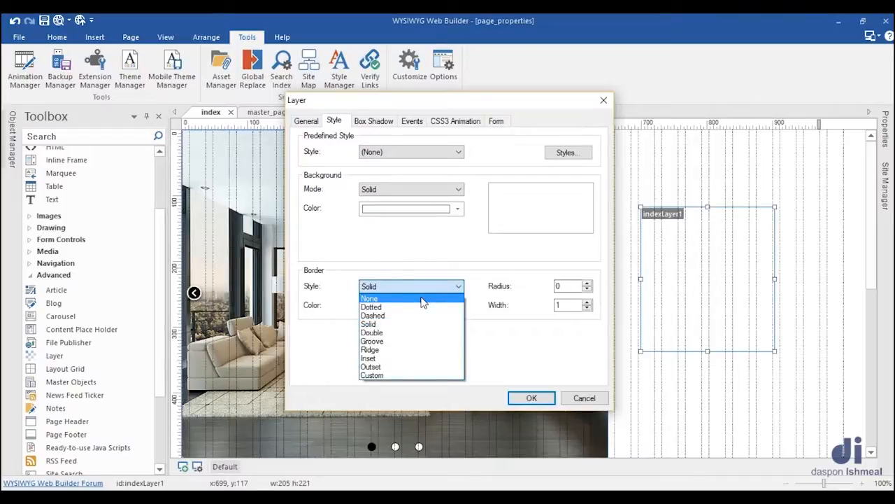
left_click(423, 299)
left_click(555, 305)
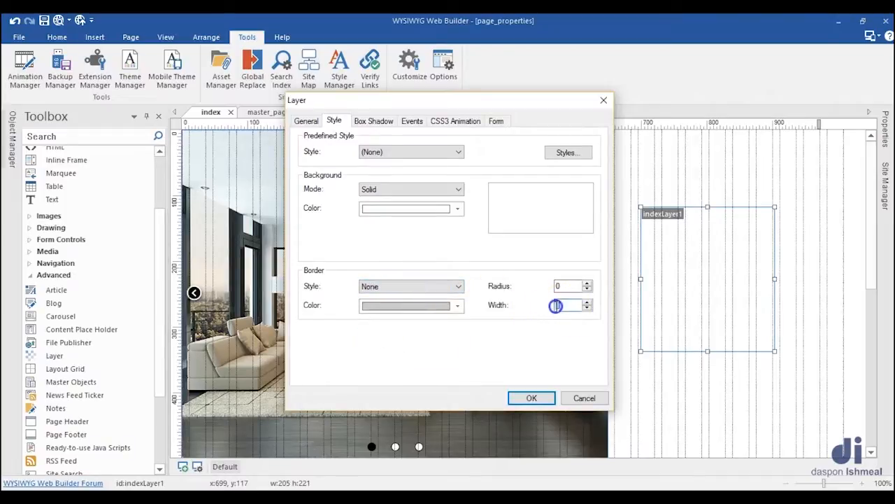
Step: Try a recent dark grey and a pure black as the layer's background colour, and check the black's detailed colour values
left_click(395, 208)
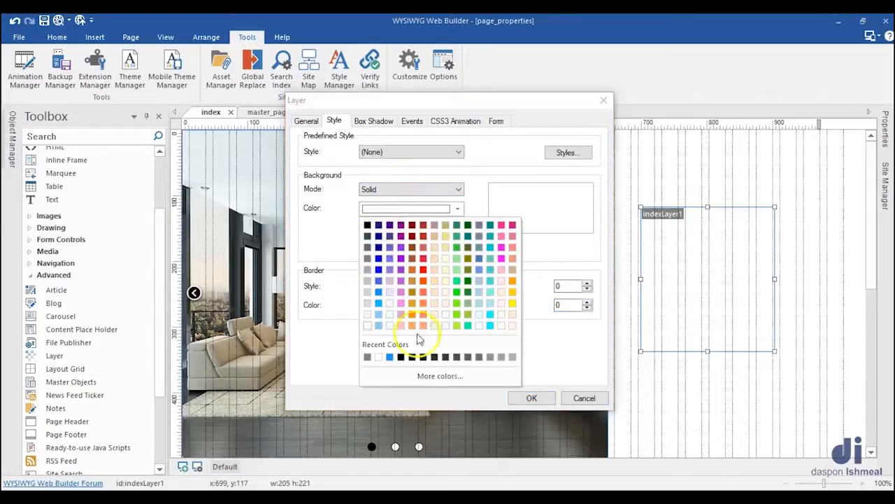
left_click(424, 358)
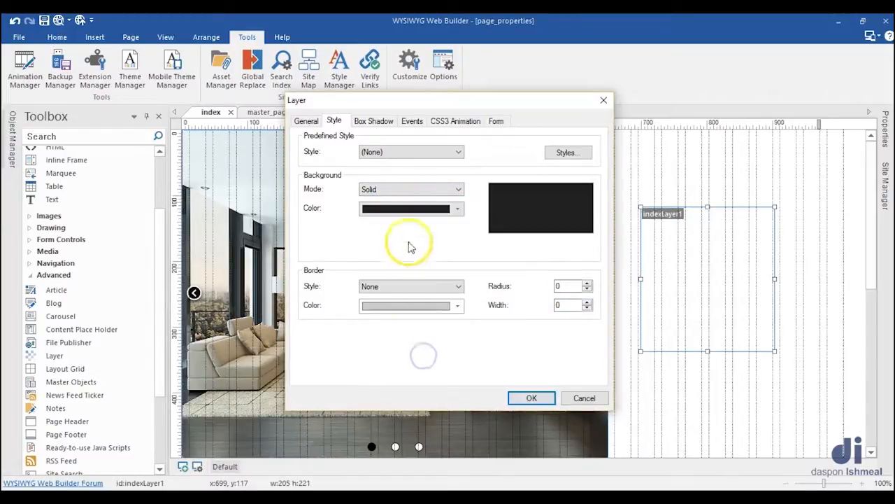
left_click(410, 209)
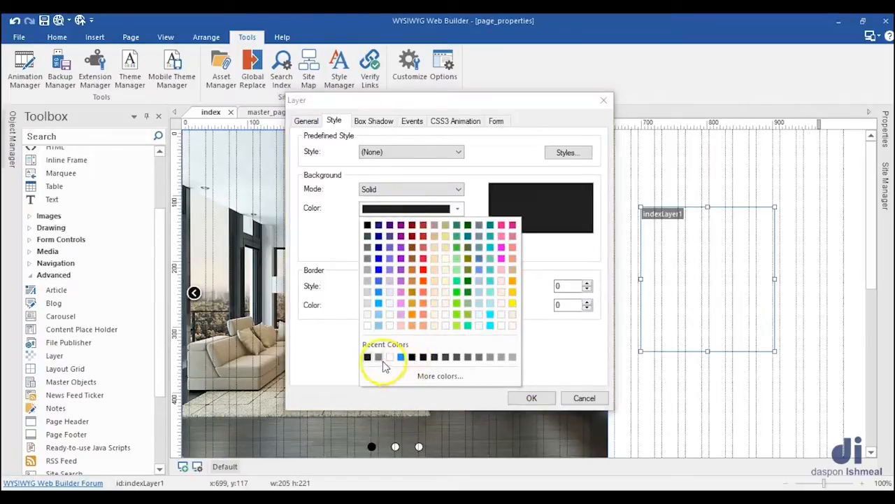
left_click(368, 226)
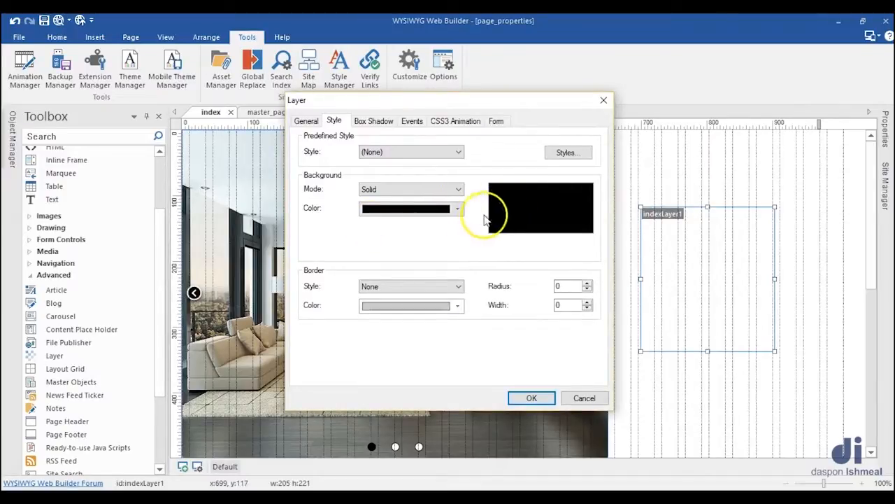
left_click(458, 208)
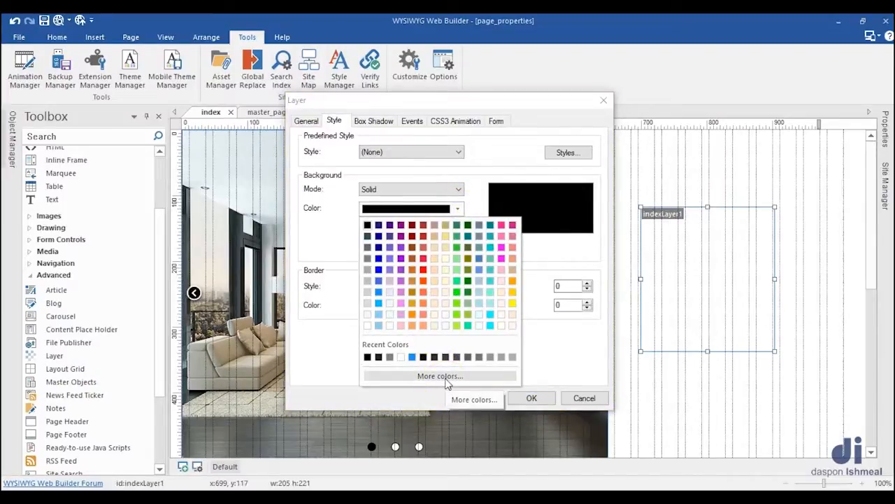
left_click(456, 210)
left_click(456, 210)
left_click(437, 374)
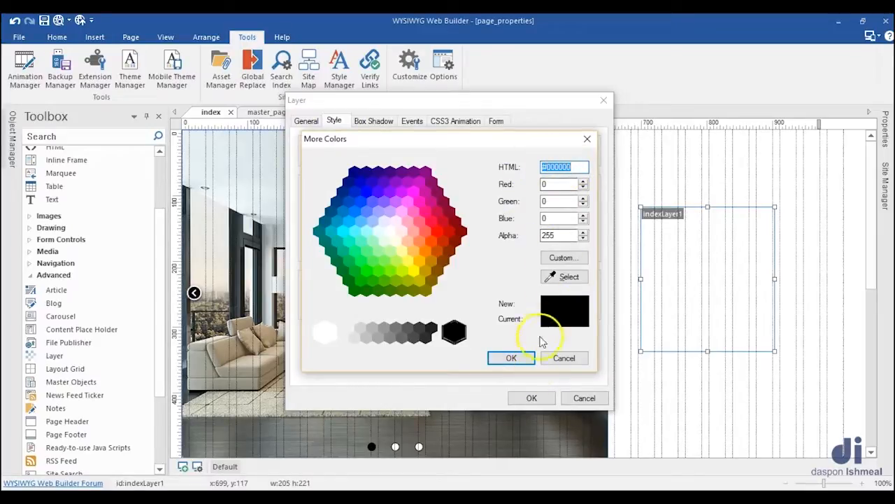
left_click(563, 362)
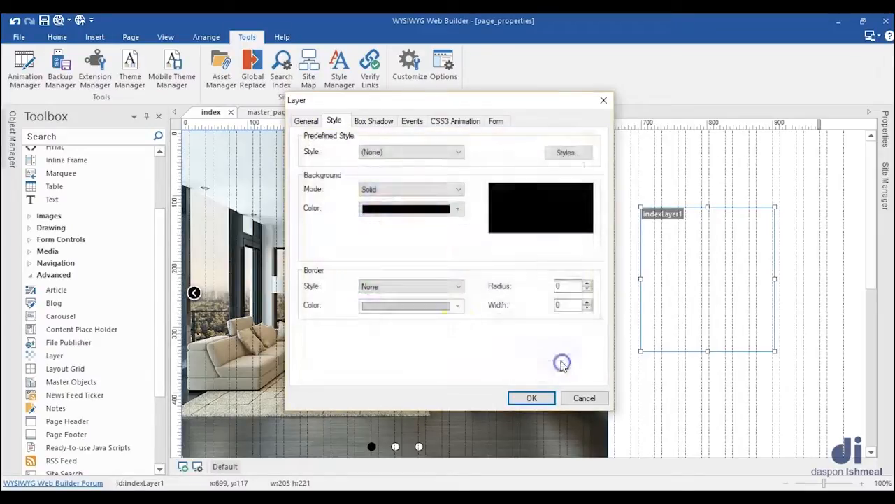
Step: Set the layer's background to the recent dark grey #202020 and apply the layer settings
left_click(458, 209)
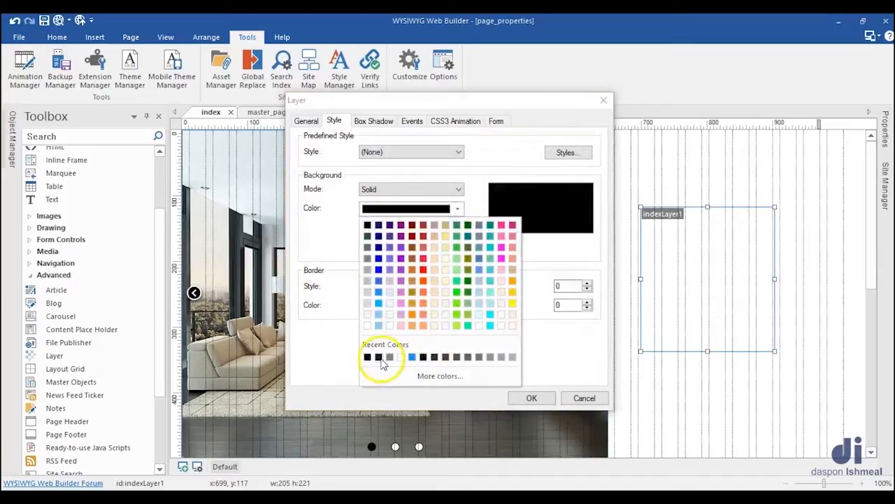
left_click(380, 357)
left_click(457, 208)
left_click(448, 376)
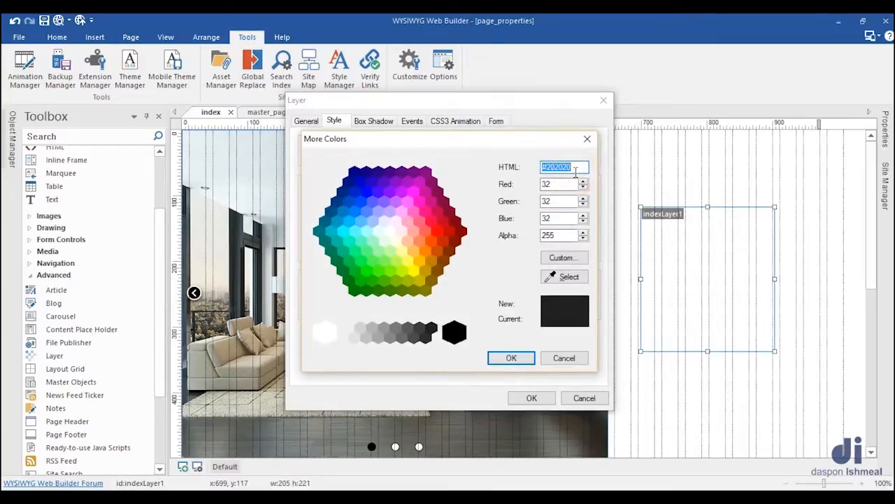
left_click(527, 357)
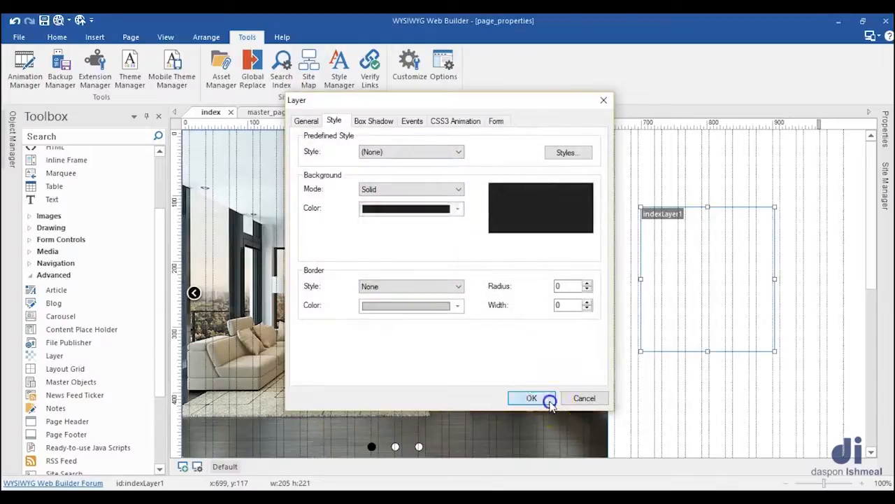
left_click(549, 402)
Step: Move the dark layer against the carousel's upper right edge at 650, 0 and set its size to 300, 320
left_click_drag(676, 315, 651, 241)
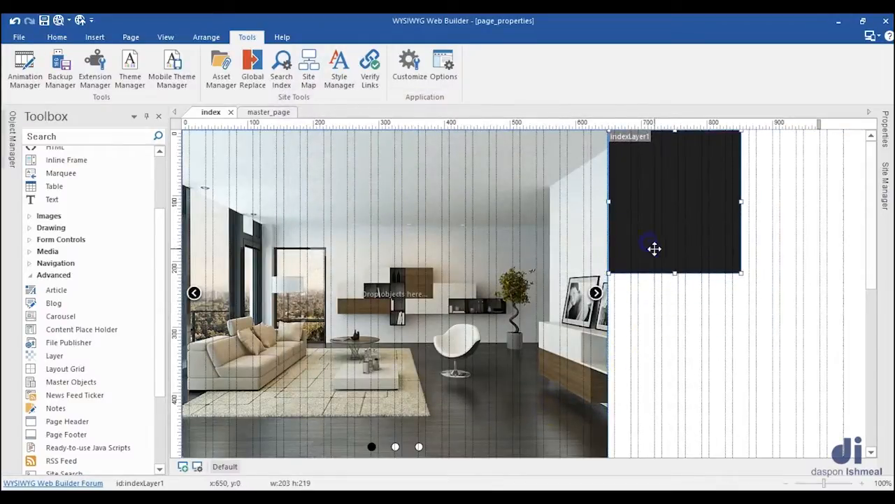
left_click(885, 129)
left_click(763, 217)
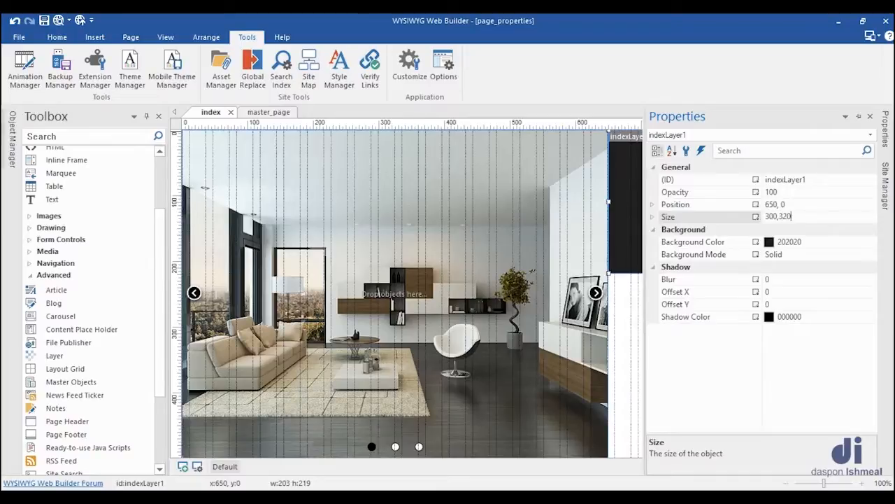
key("Return")
left_click(609, 259)
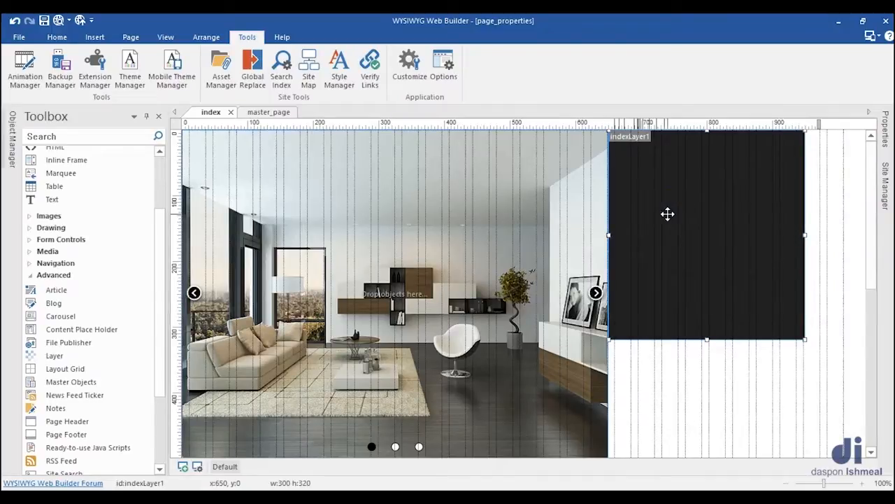
Step: Nudge the dark layer away from the carousel to x 656 to leave a narrow gap
key("Right")
key("Right")
key("Right")
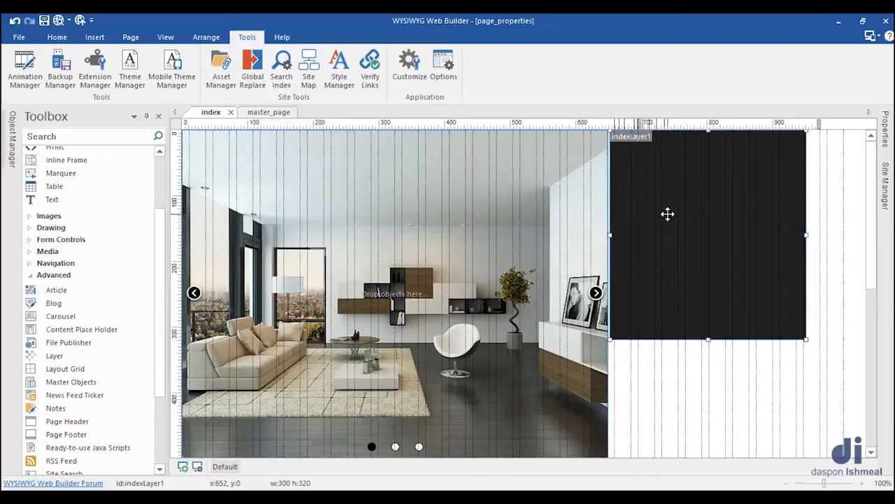
key("Right")
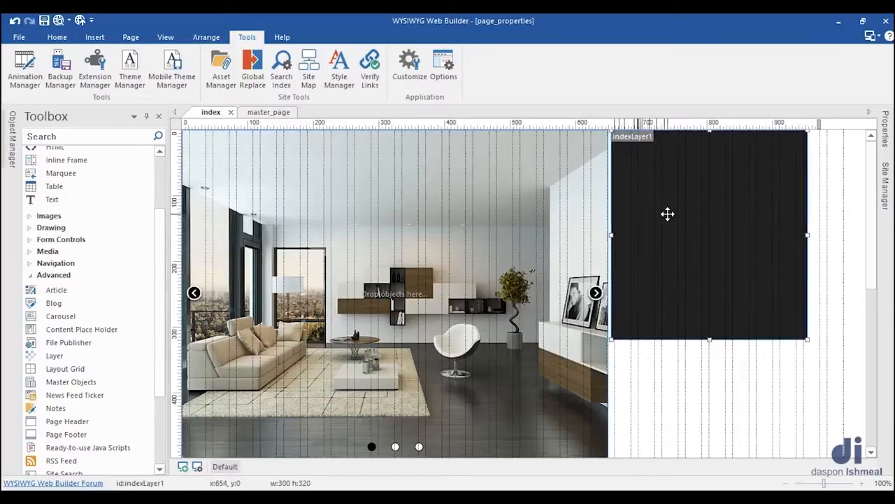
key("Right")
key("Right")
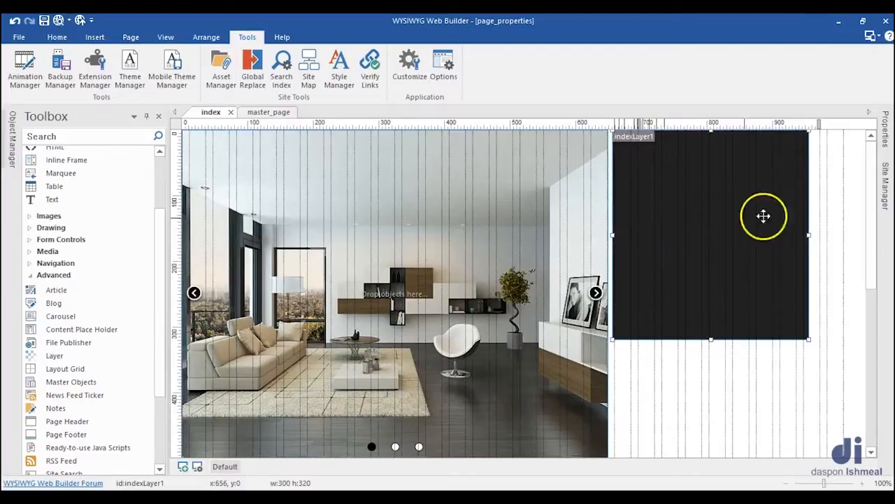
left_click(825, 207)
Step: Duplicate the dark layer by copy and paste, and place the copy below the original at about 656, 345
scroll(762, 224, "down", 3)
left_click(700, 214)
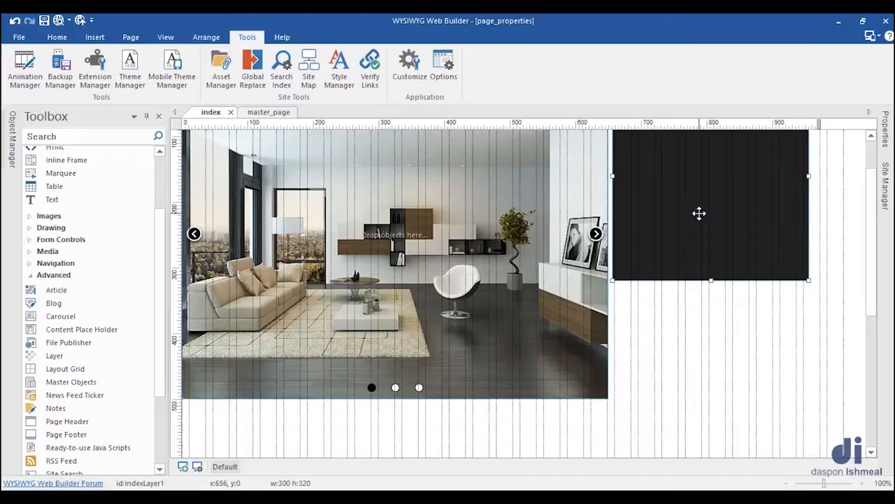
right_click(700, 214)
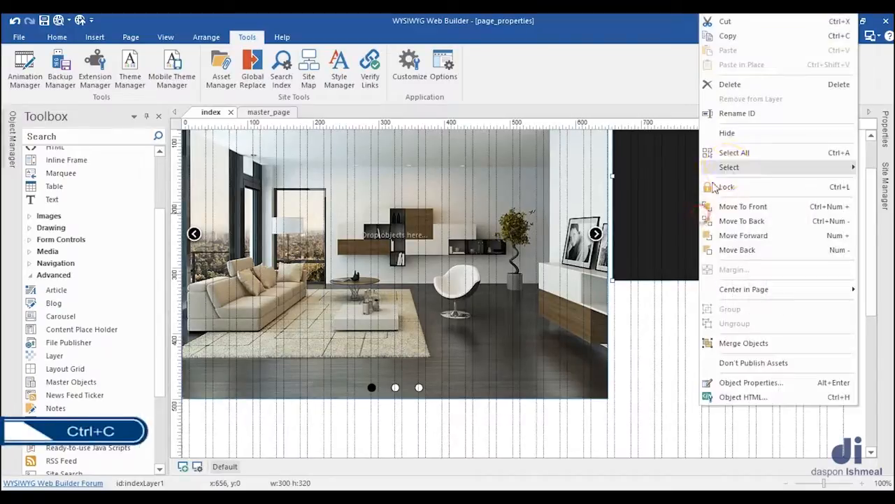
left_click(727, 36)
scroll(708, 271, "down", 1)
left_click(708, 272)
scroll(706, 270, "down", 2)
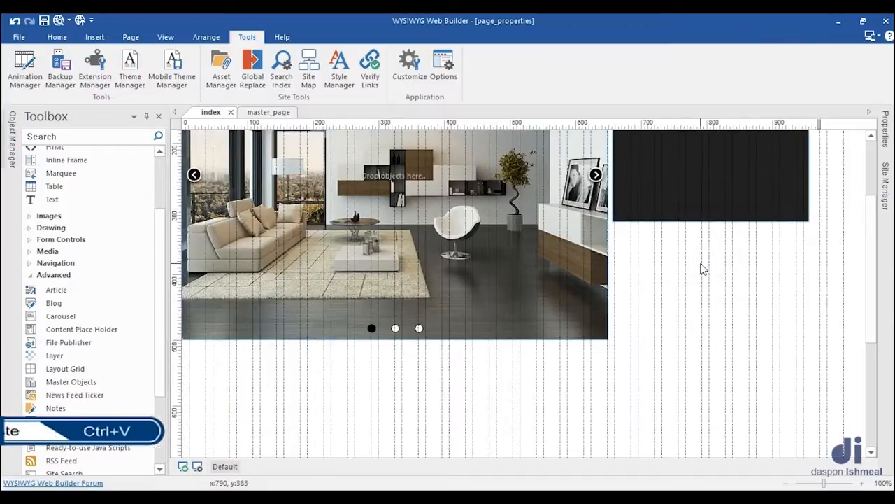
right_click(682, 260)
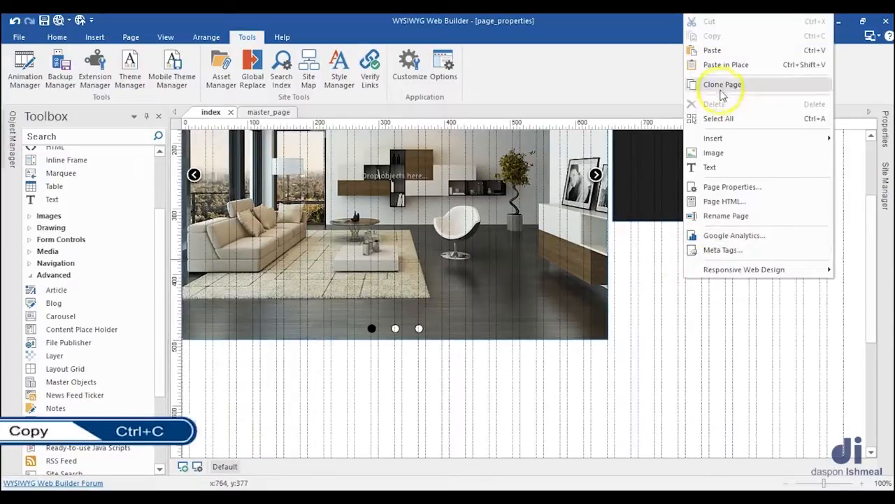
left_click(714, 51)
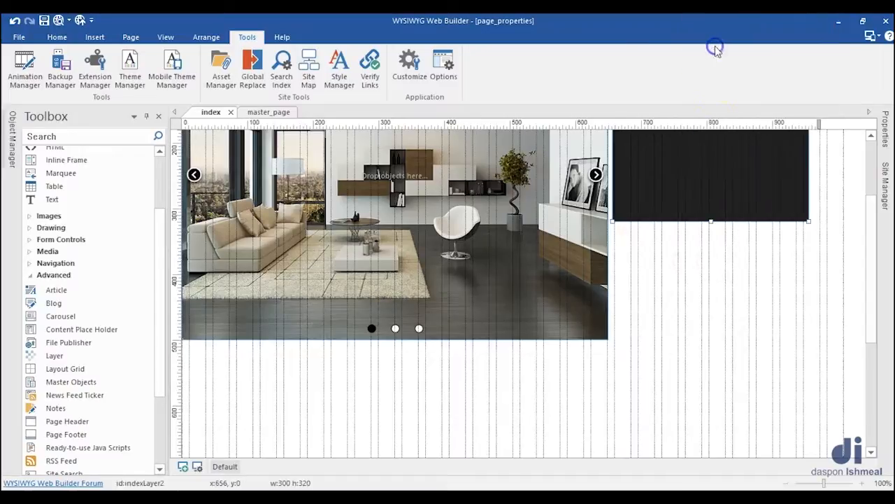
left_click_drag(707, 206, 710, 294)
scroll(710, 293, "down", 1)
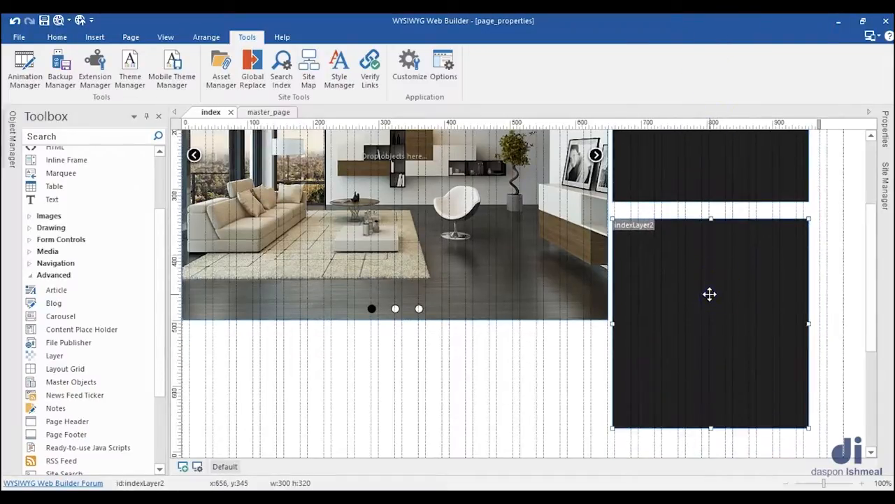
Step: Set the size of the duplicated layer to 650, 50 in its properties
left_click(885, 138)
left_click(779, 216)
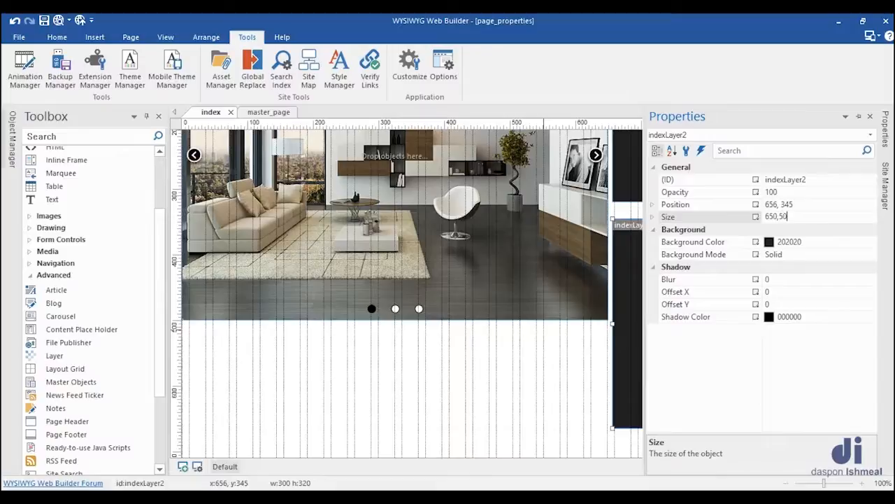
key("Return")
left_click(632, 285)
Step: Move the 650 by 50 layer directly beneath the carousel and nudge it down to 0, 505
left_click_drag(635, 240, 270, 349)
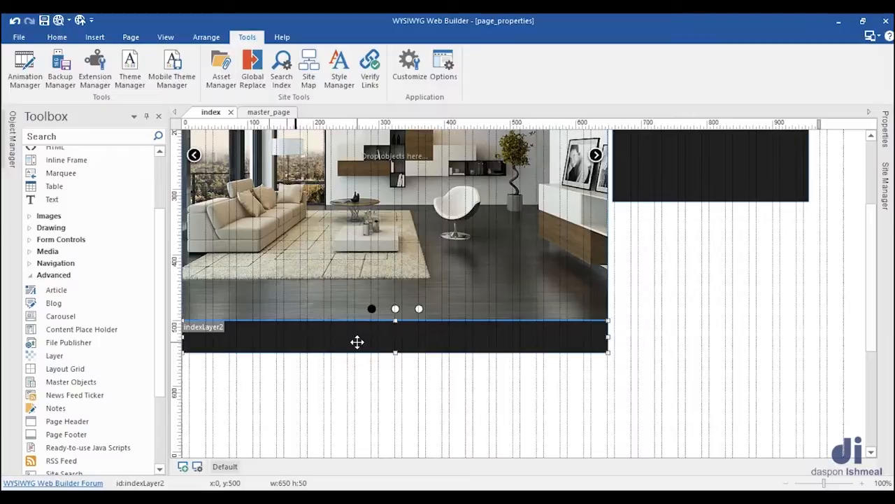
key("Down")
key("Down")
key("Down")
key("Down")
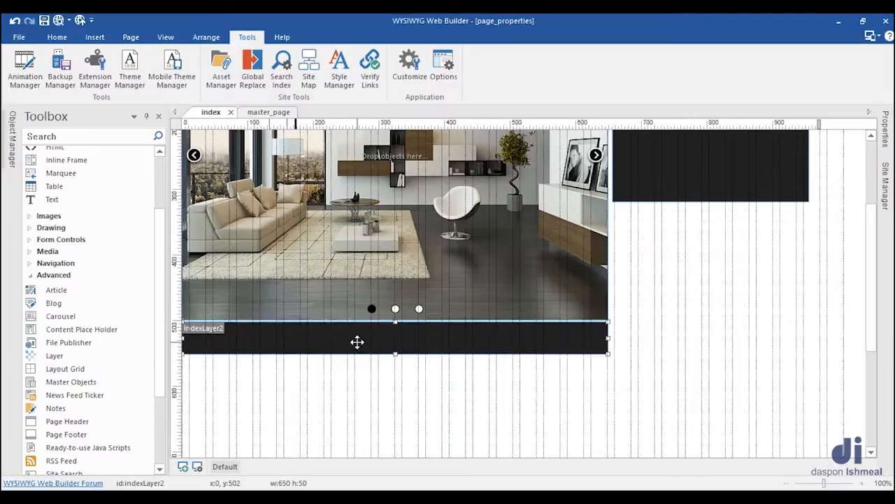
key("Down")
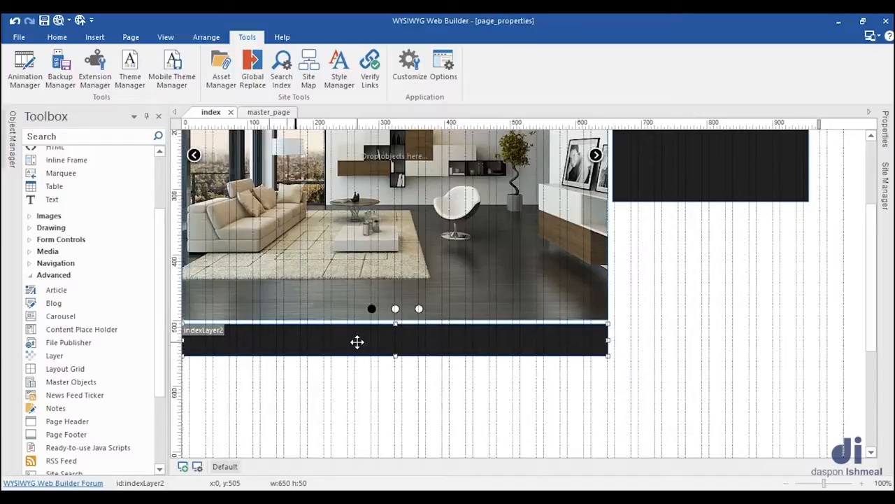
Step: Nudge the wide layer beneath the carousel to 0, 506, and place a copy of it below the side layer at 656, 340
key("Down")
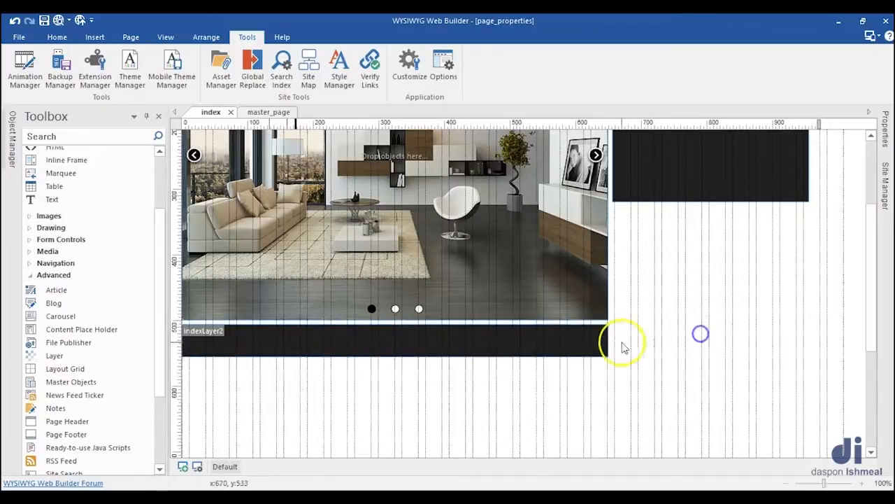
left_click(599, 350)
right_click(599, 354)
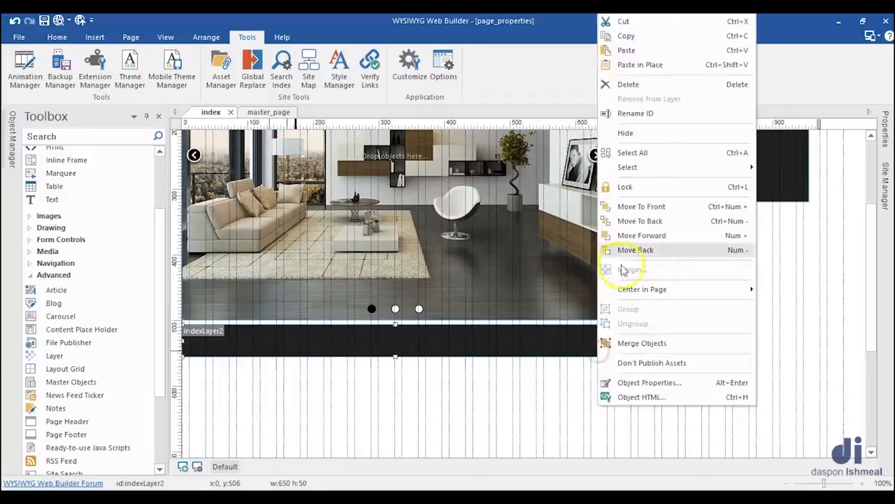
left_click(623, 35)
right_click(652, 221)
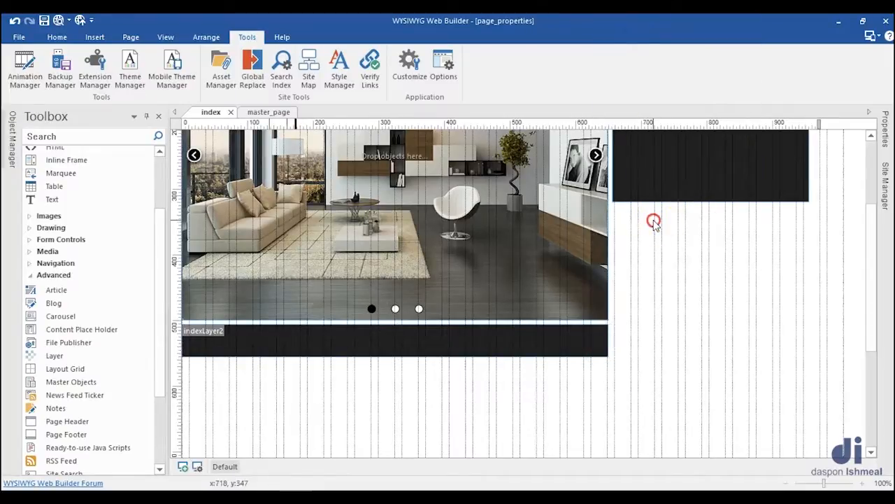
left_click(683, 257)
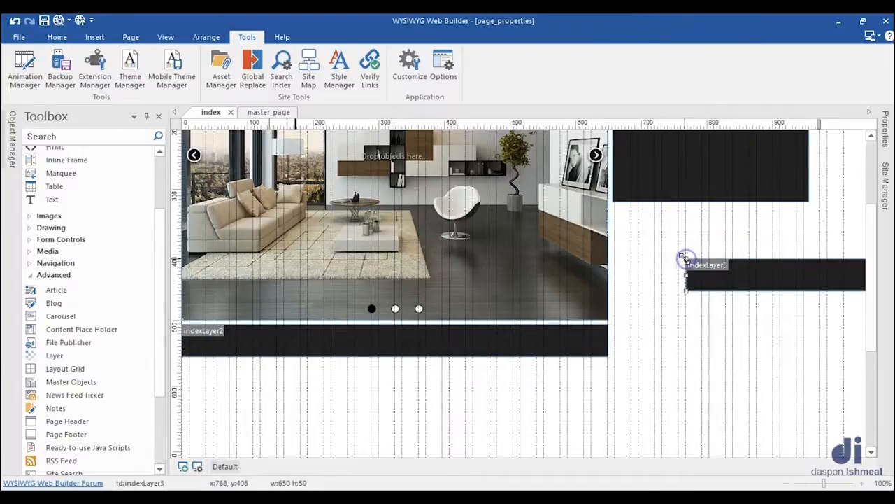
left_click_drag(693, 248, 679, 237)
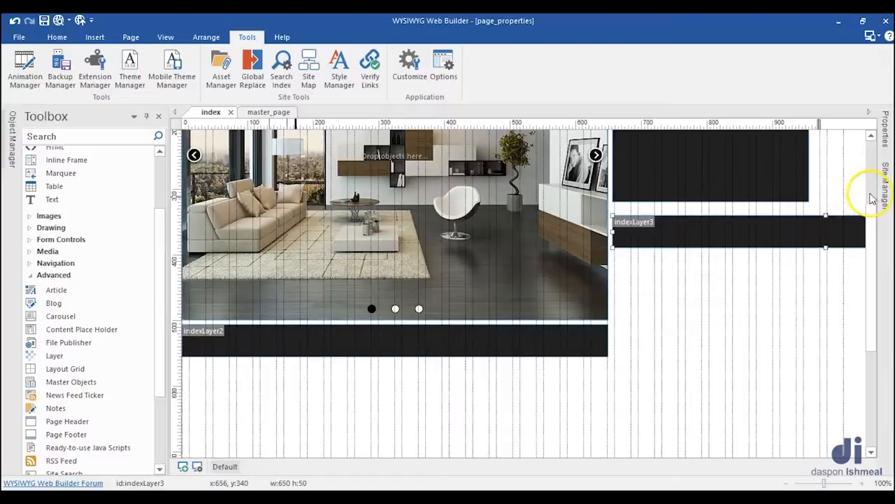
Step: Set the size of the copied layer below the side layer to 300, 400 in its properties
left_click(886, 127)
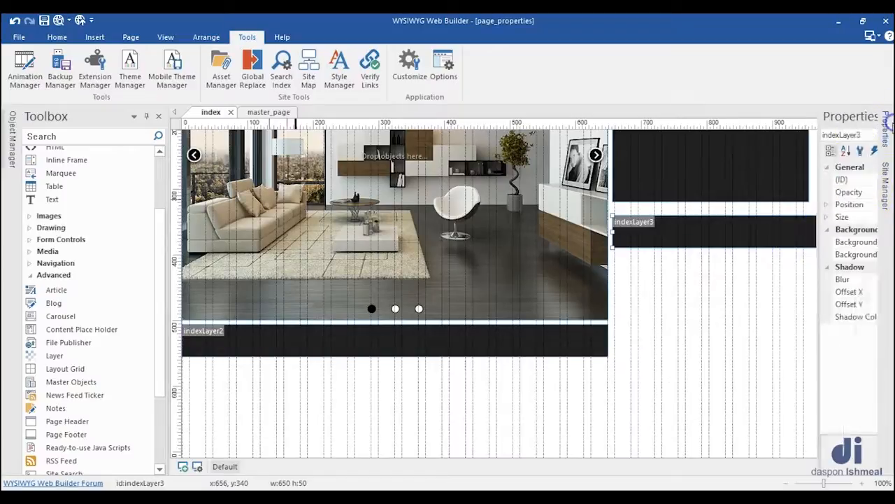
left_click(741, 217)
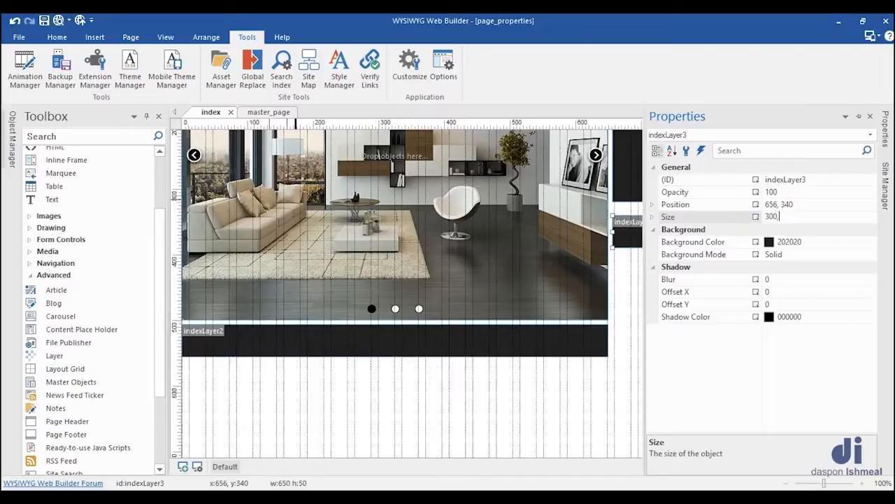
key("Return")
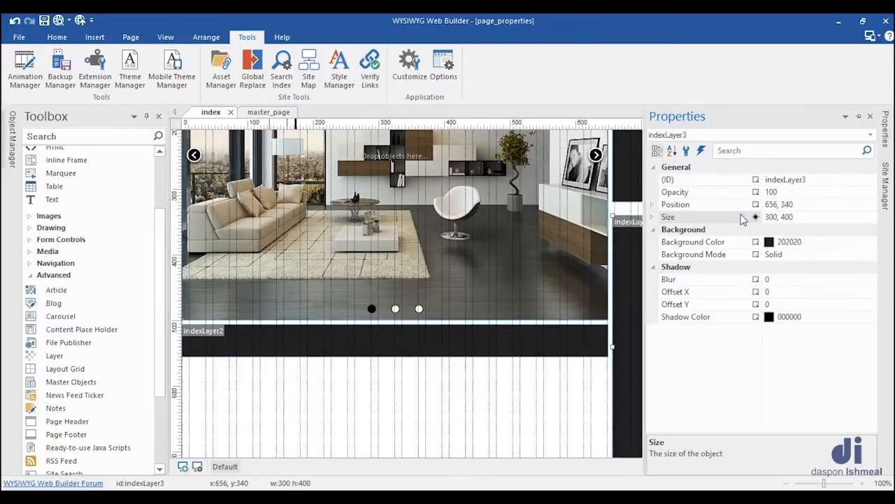
left_click(578, 400)
Step: Move the 300 by 400 layer up beneath the side layer, leaving a narrow gap, at 656, 326
left_click_drag(633, 312, 634, 301)
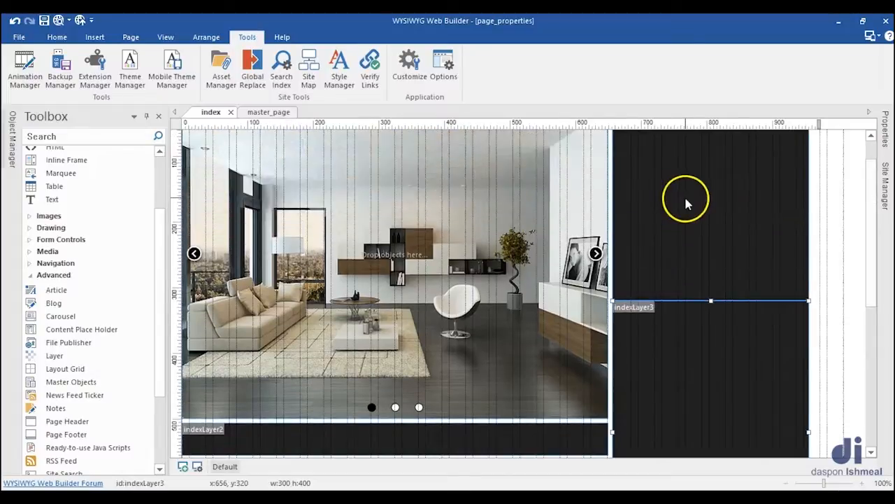
key("Down")
key("Down")
key("Down")
key("Down")
key("Down")
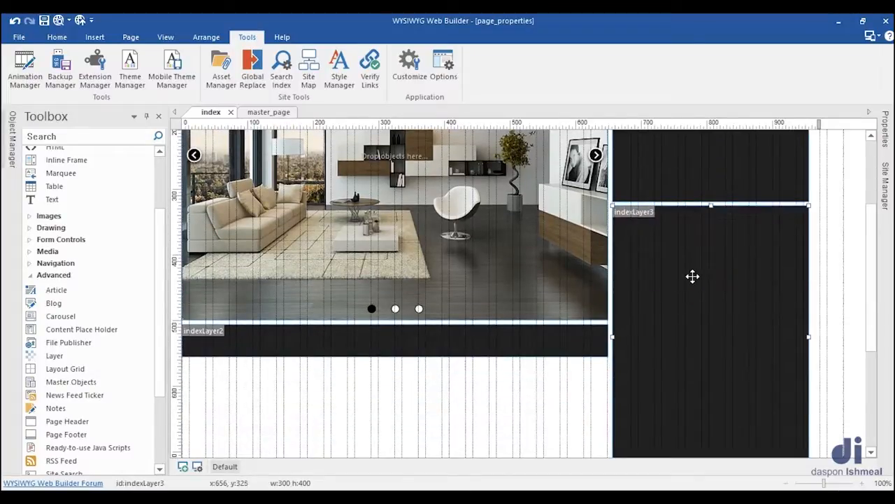
scroll(693, 277, "down", 3)
left_click(693, 276)
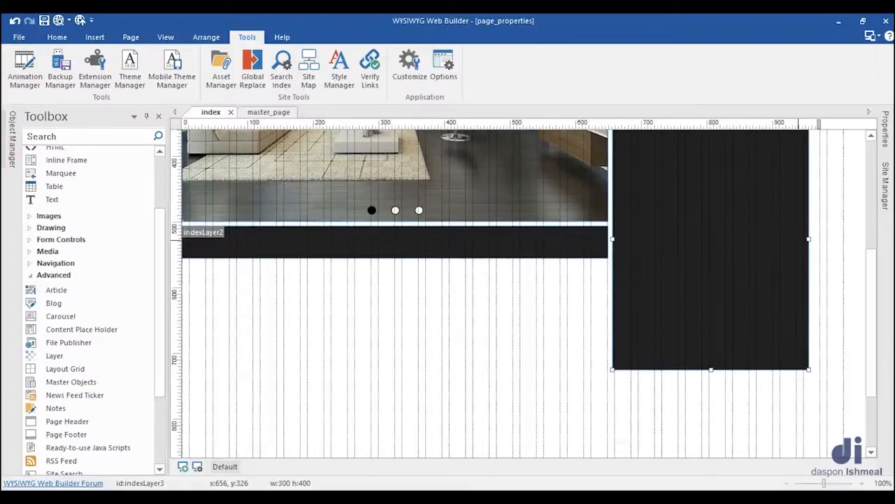
Step: Duplicate the 300 by 400 layer and position the copy just below the wide layer under the carousel, at 0, 562
left_click(742, 230)
right_click(731, 226)
left_click(760, 35)
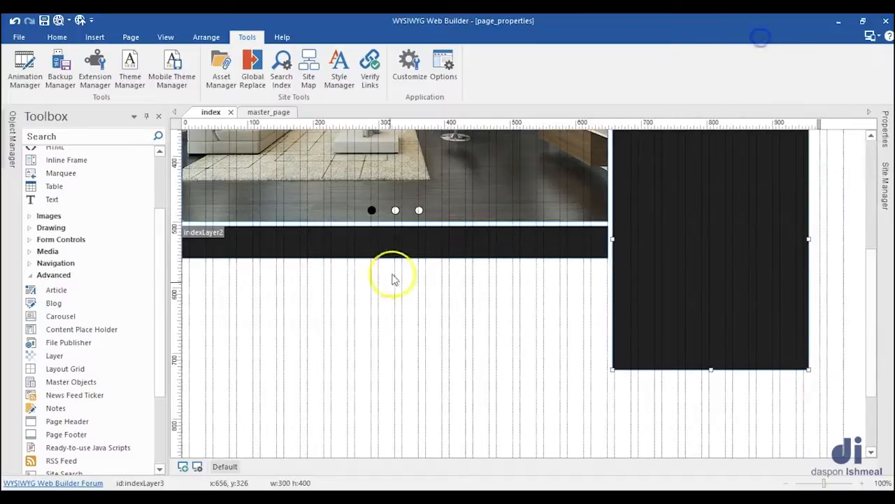
right_click(388, 314)
left_click(425, 88)
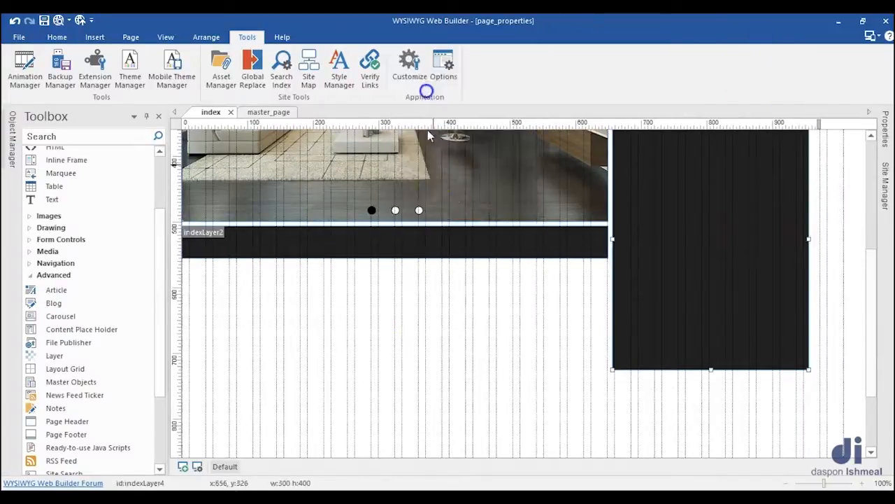
left_click_drag(673, 316, 277, 318)
scroll(415, 242, "down", 1)
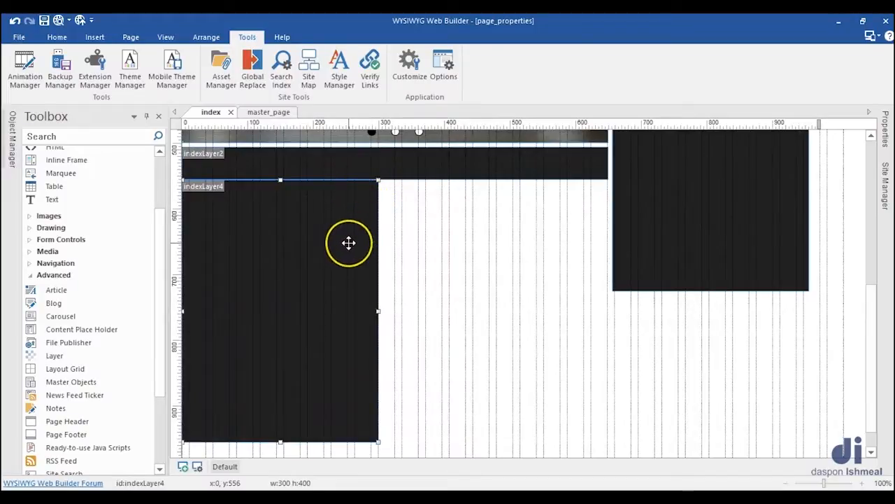
key("Down")
key("Down")
key("Down")
key("Down")
key("Down")
key("Down")
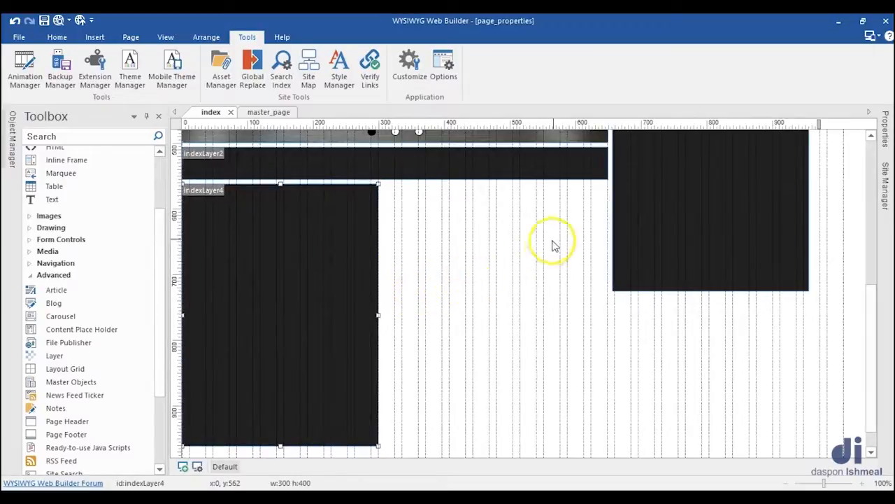
Step: Set the size of the layer at 0, 562 to 320, 300 in its properties
left_click(887, 136)
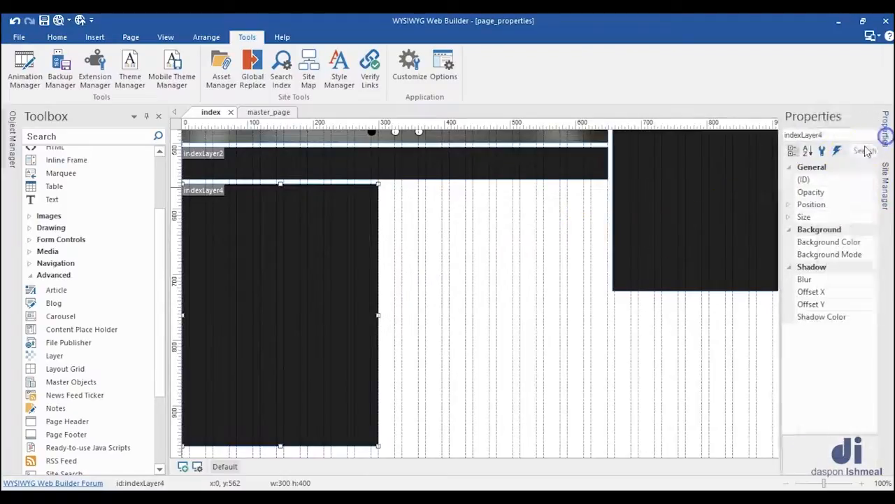
left_click(800, 216)
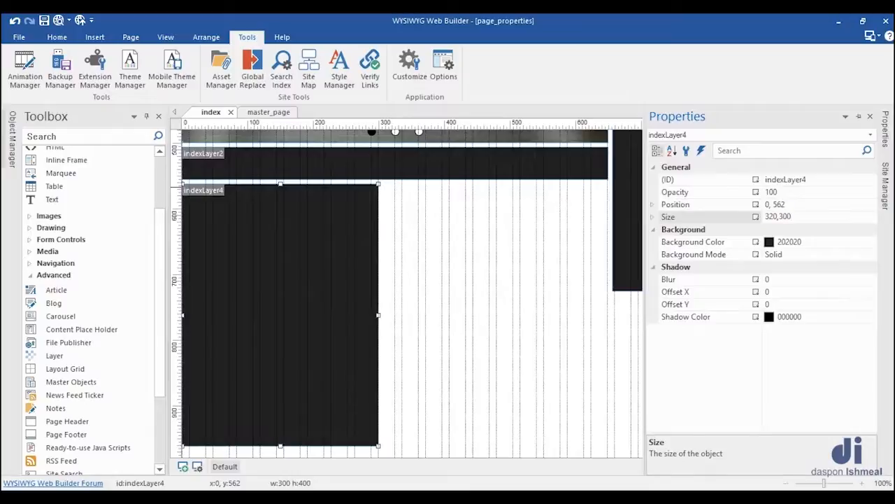
type("320,300")
key("Return")
left_click(530, 320)
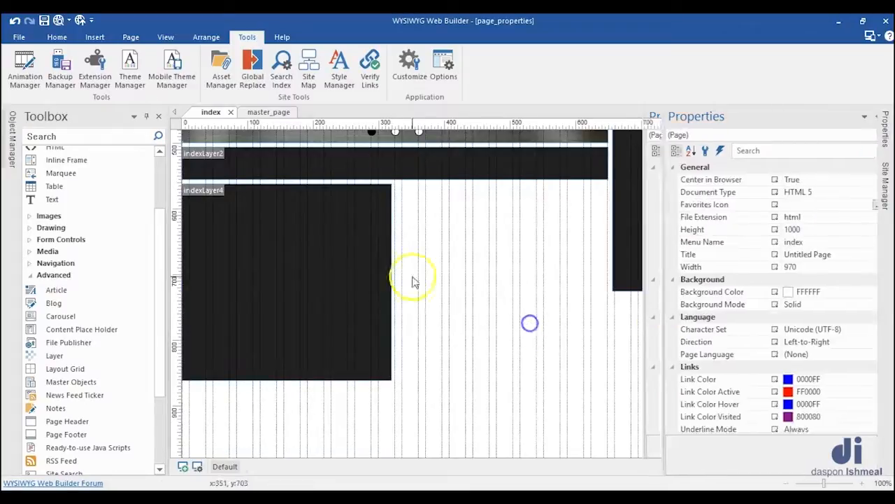
Step: Duplicate the 320 by 300 layer by copy and paste, and place the copy beside the original at 330, 562
left_click(352, 261)
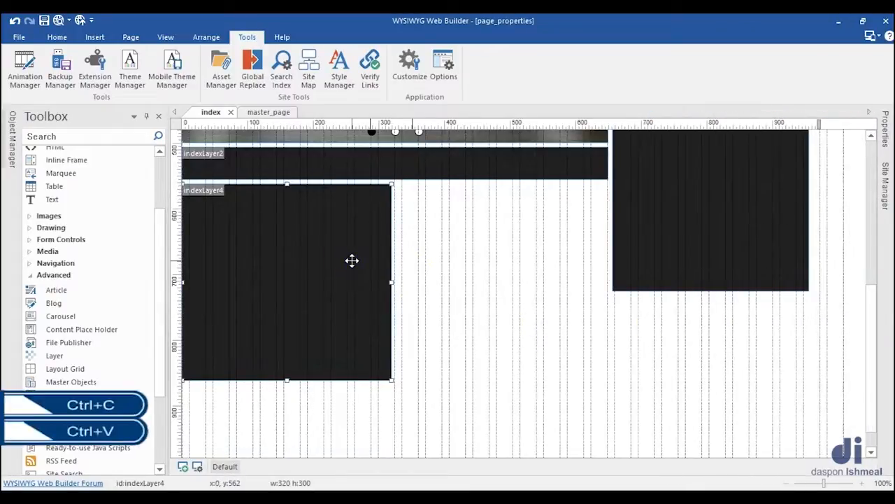
left_click(404, 242)
key("ctrl+v")
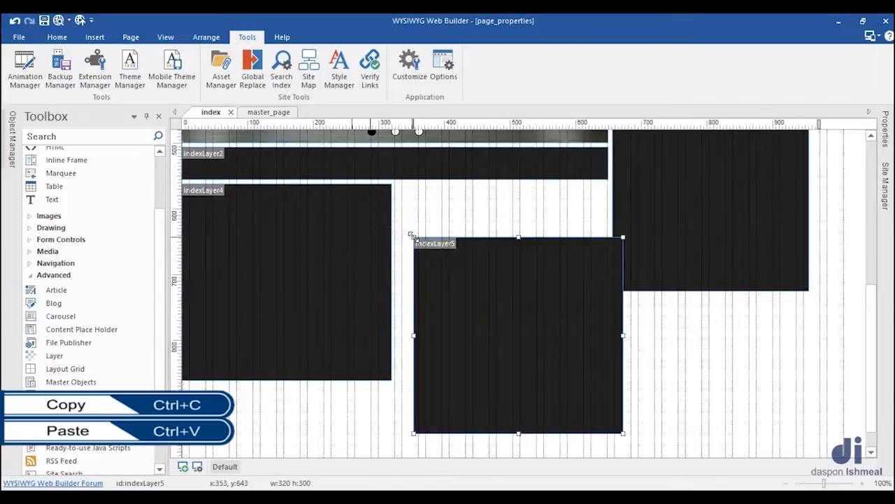
left_click_drag(531, 319, 519, 274)
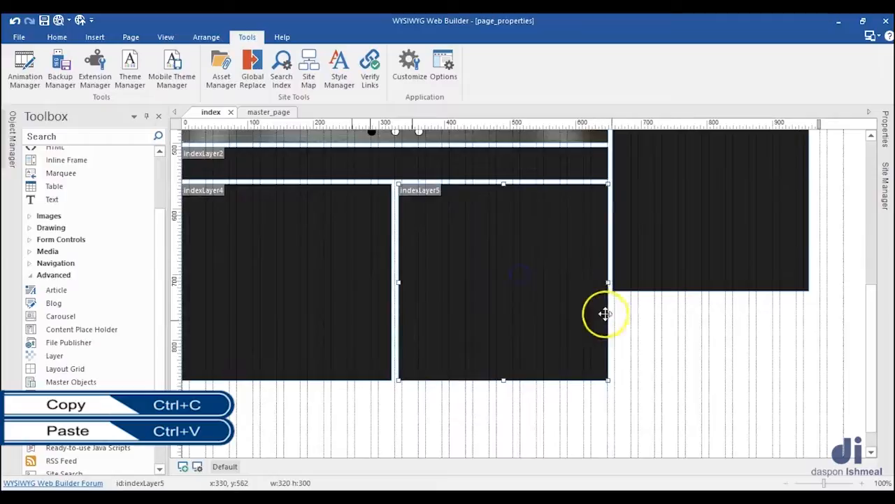
left_click(645, 345)
left_click(544, 302)
mouse_move(543, 301)
left_mouse_down()
mouse_move(540, 313)
mouse_move(545, 302)
left_mouse_up()
scroll(534, 298, "up", 3)
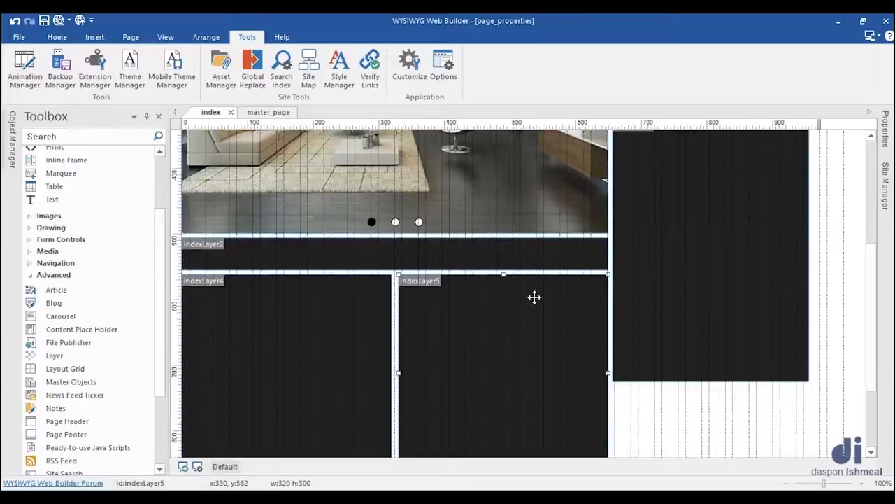
Step: Paste another 320 by 300 layer and place it beneath the 300 by 400 side layer at 656, 738
scroll(533, 297, "down", 4)
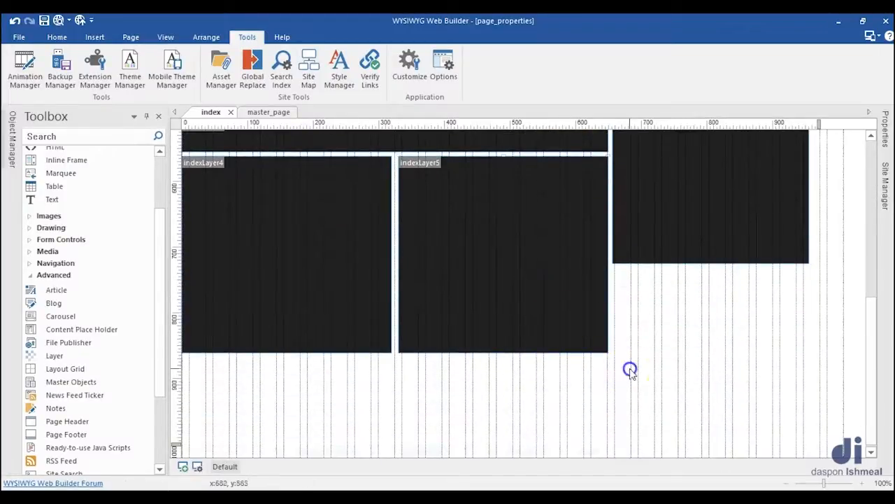
key("ctrl+v")
scroll(630, 369, "down", 3)
left_click_drag(673, 332, 669, 272)
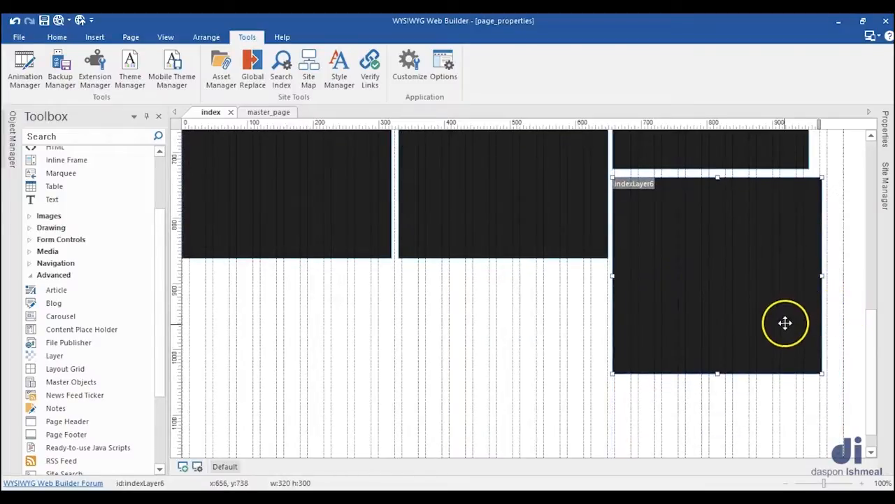
Step: Set the size of the newly pasted layer to 300, 150 in its properties
left_click(885, 142)
left_click(739, 217)
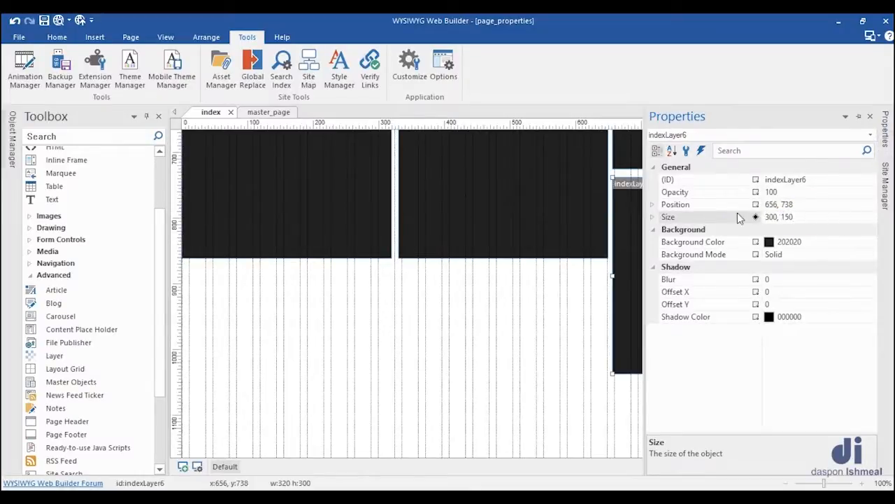
left_click(579, 312)
left_click(598, 305)
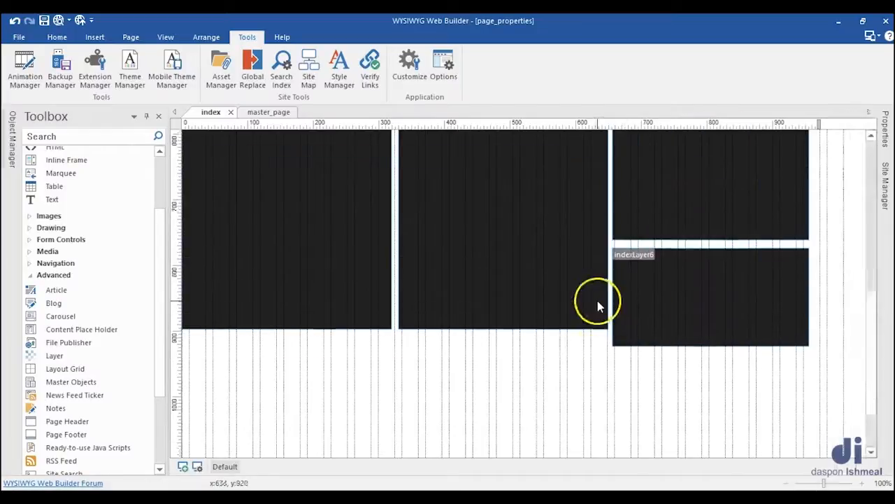
Step: Move the 300 by 150 layer closer to the side layer above it, leaving a narrow gap, at 656, 732
left_click_drag(669, 326, 667, 320)
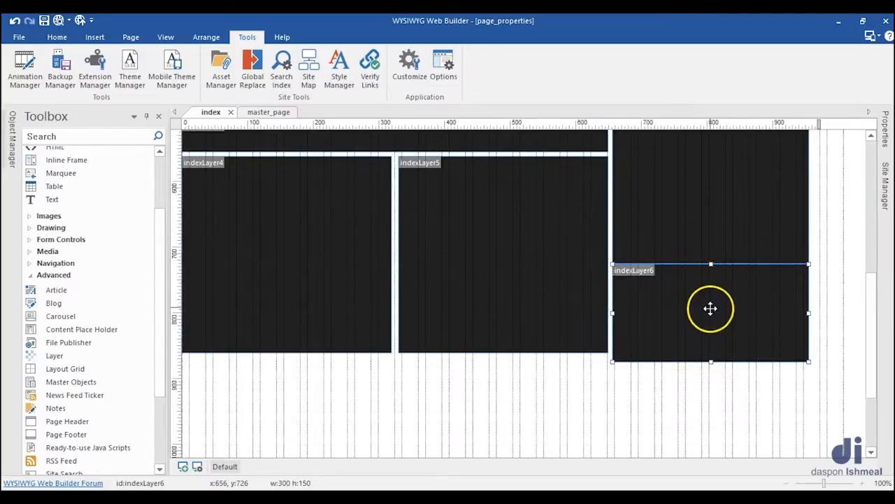
key("Down")
key("Down")
key("Down")
key("Down")
key("Down")
key("Down")
left_click(651, 390)
left_click(702, 344)
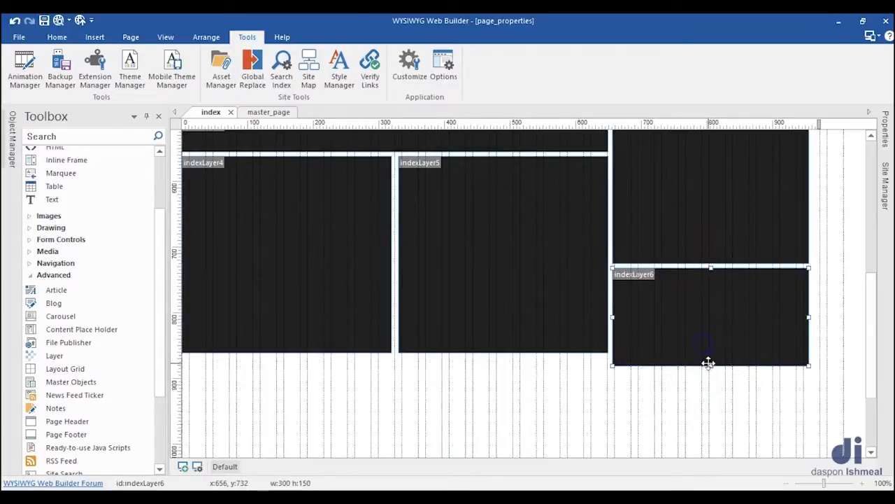
Step: Shorten the lowest side layer to a height of 130, level with the bottom edges of its neighbours, and check its properties
left_click_drag(710, 364, 709, 356)
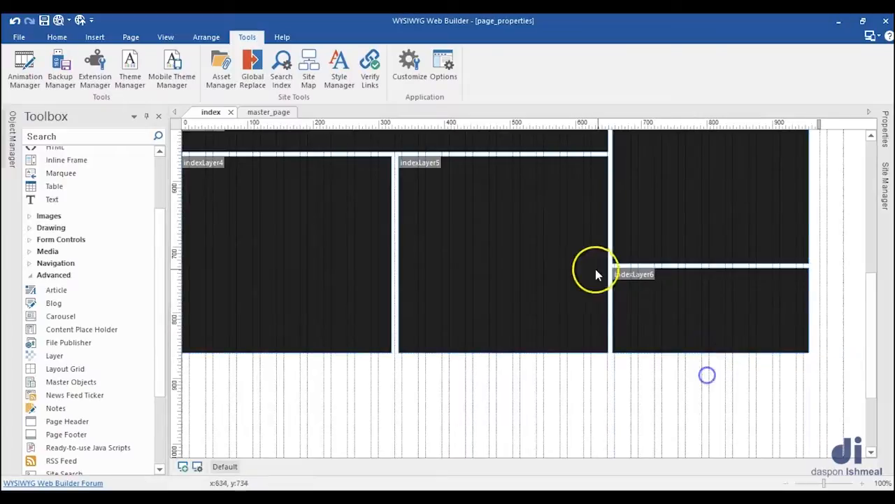
scroll(591, 270, "up", 2)
scroll(615, 273, "up", 1)
scroll(645, 273, "down", 2)
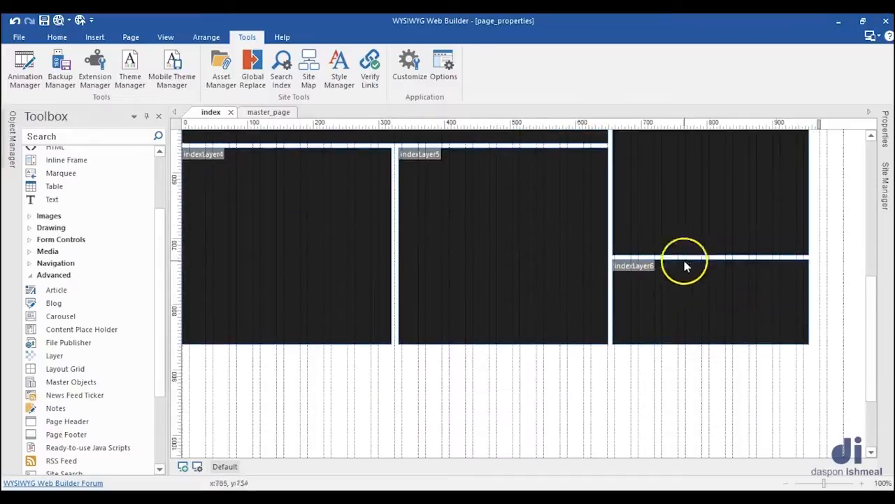
left_click(888, 137)
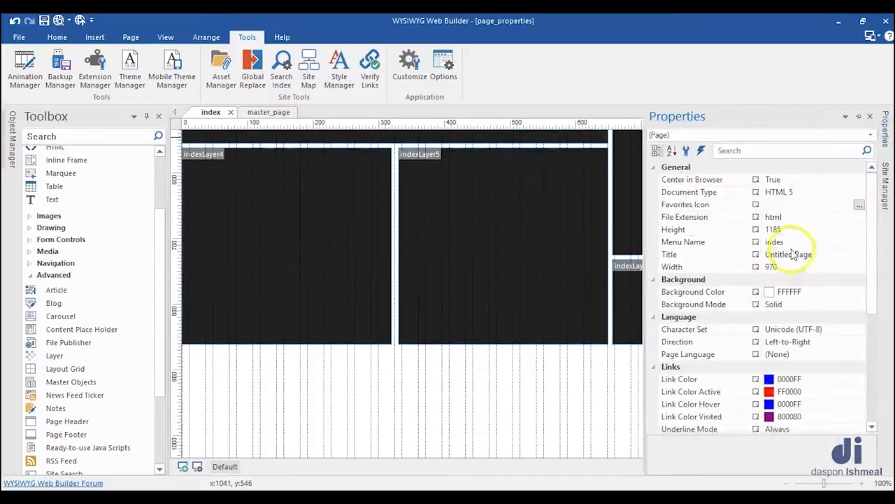
left_click(637, 306)
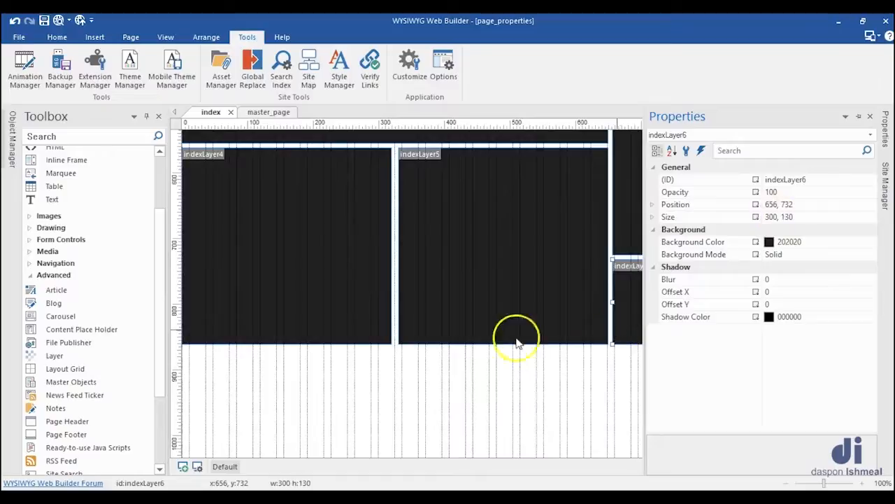
Step: Give the lower-row layer beneath the carousel's left half (indexLayer4) an image background using img4 from the dwelling-place folder
scroll(310, 344, "up", 2)
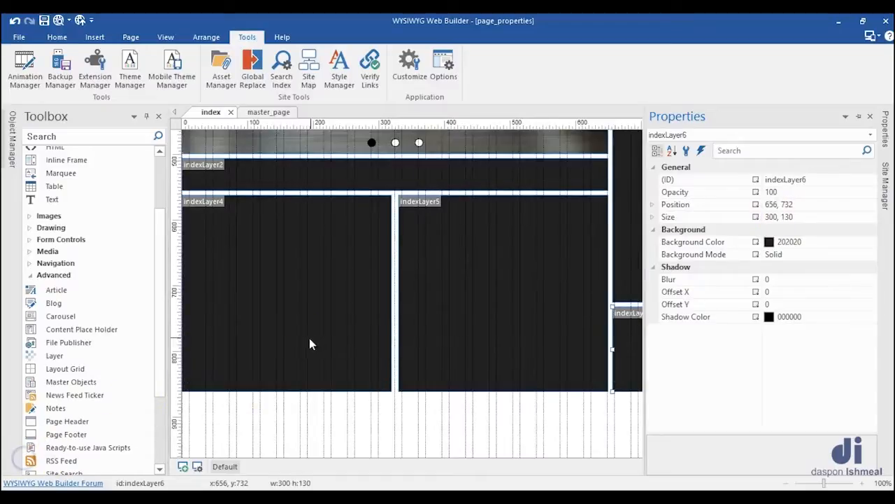
double_click(287, 268)
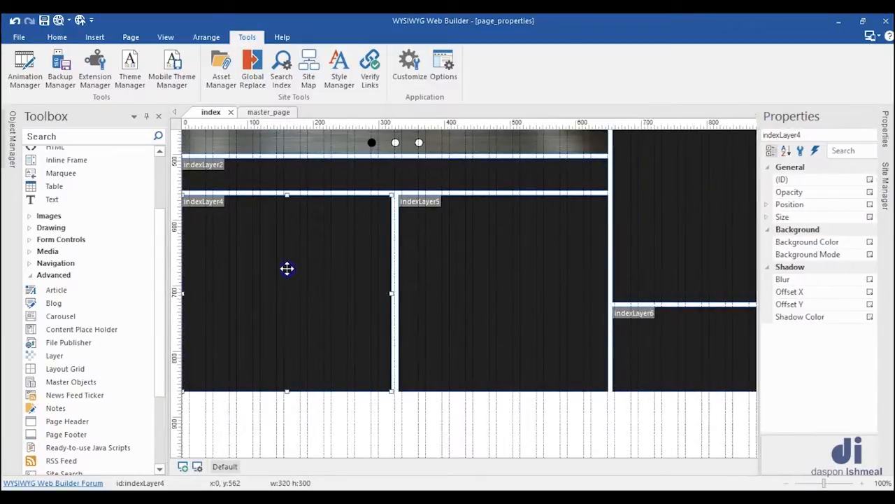
left_click(335, 121)
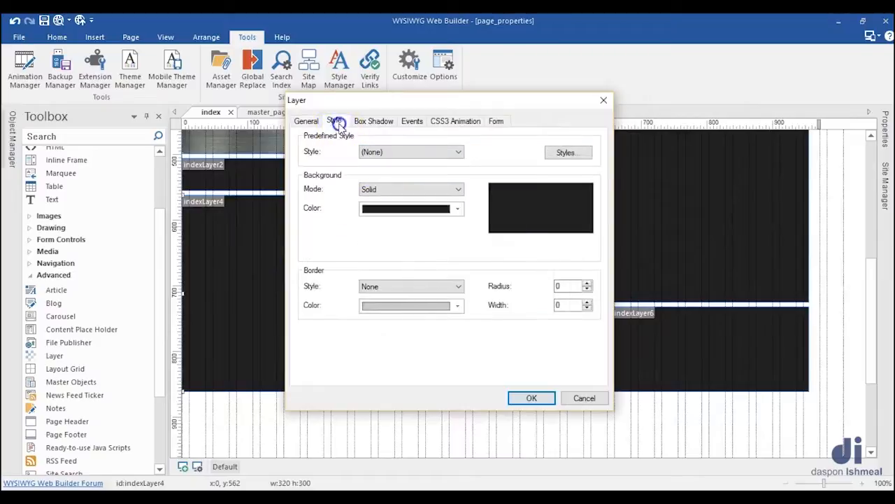
left_click(425, 190)
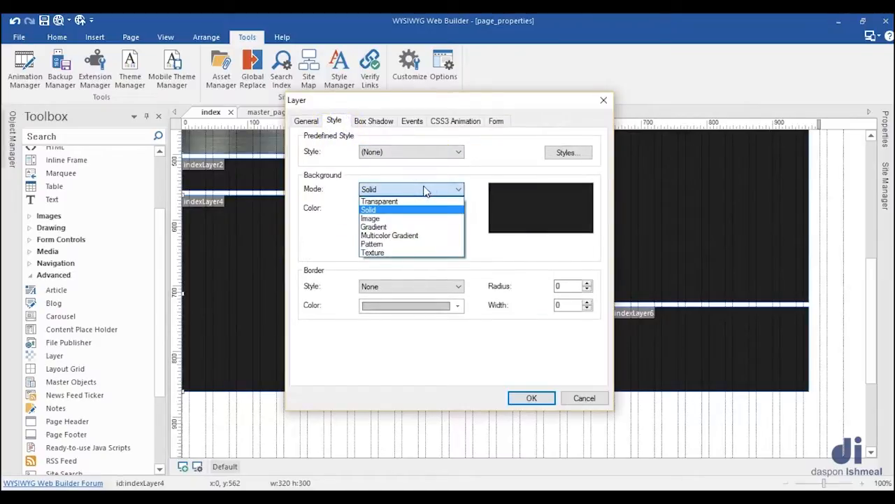
left_click(381, 219)
left_click(584, 209)
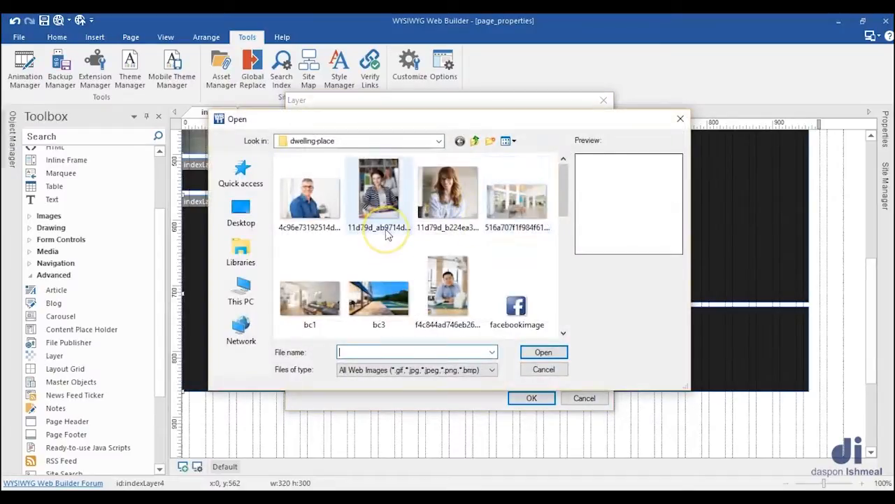
left_click(384, 239)
scroll(384, 239, "down", 1)
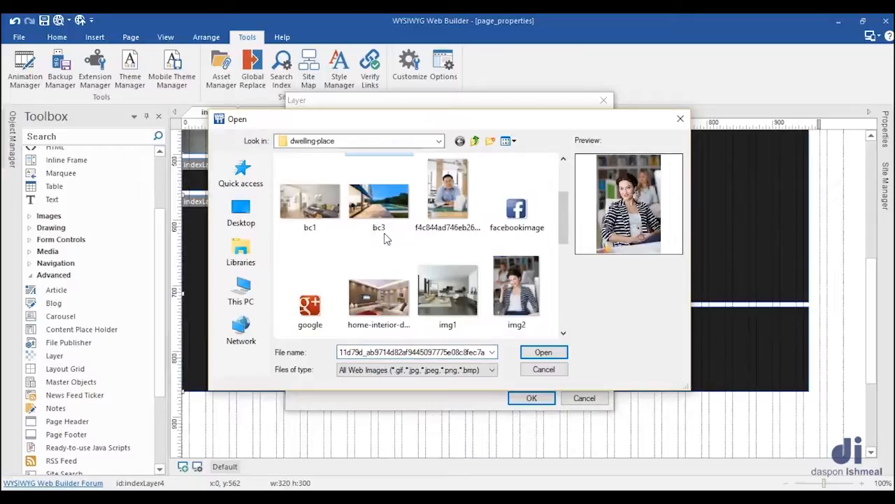
scroll(384, 238, "down", 1)
left_click(396, 287)
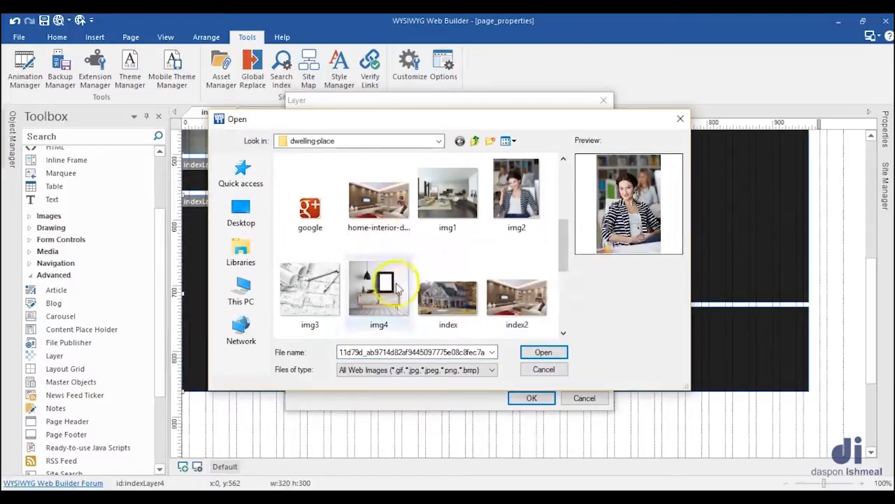
left_click(546, 353)
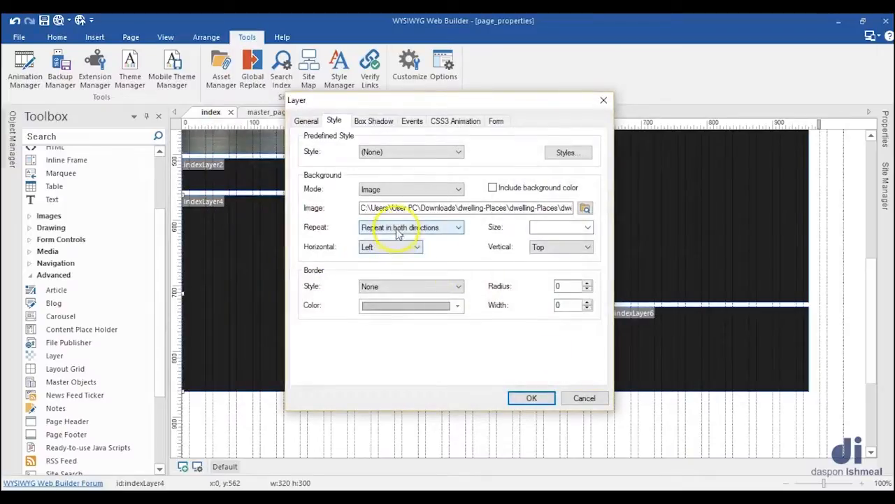
Step: Set indexLayer4's background image to Do not repeat, size cover, and Center both horizontally and vertically, and apply it
left_click(397, 227)
left_click(389, 266)
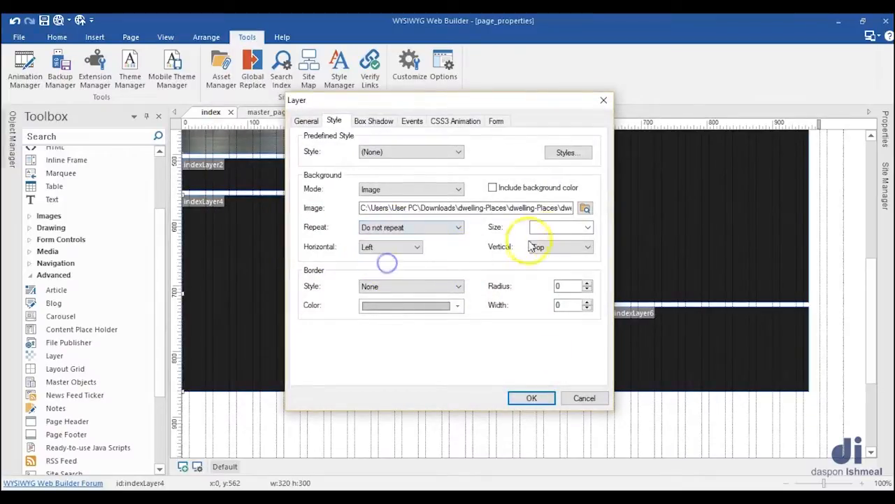
left_click(588, 228)
left_click(553, 249)
left_click(394, 246)
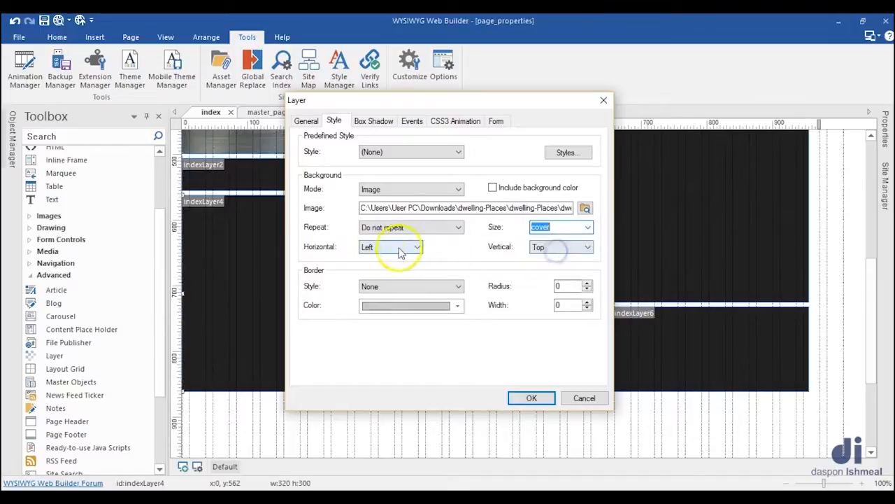
left_click(394, 247)
left_click(387, 269)
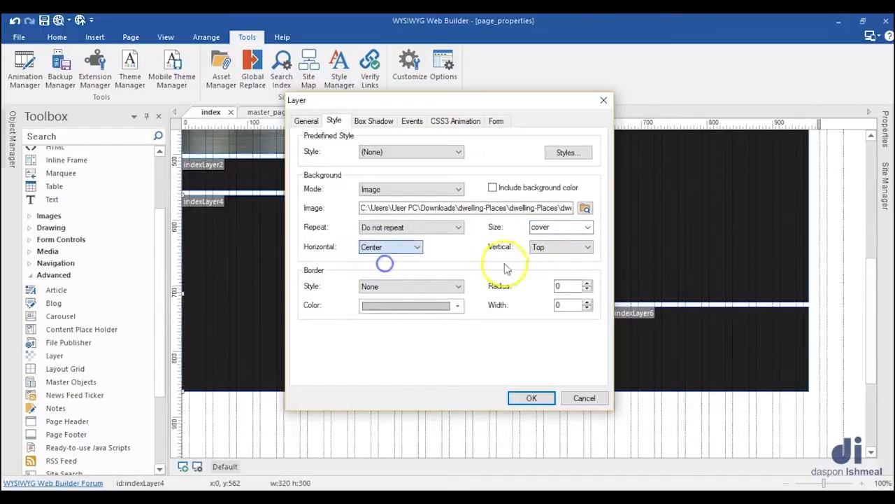
left_click(561, 247)
left_click(551, 268)
left_click(530, 397)
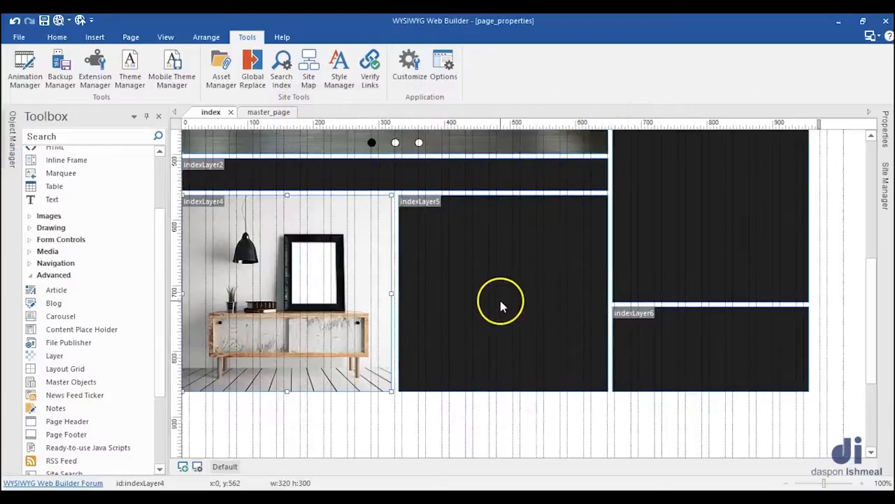
Step: Change indexLayer5's background mode to Image and choose img3, the blueprint picture, as its image
double_click(500, 306)
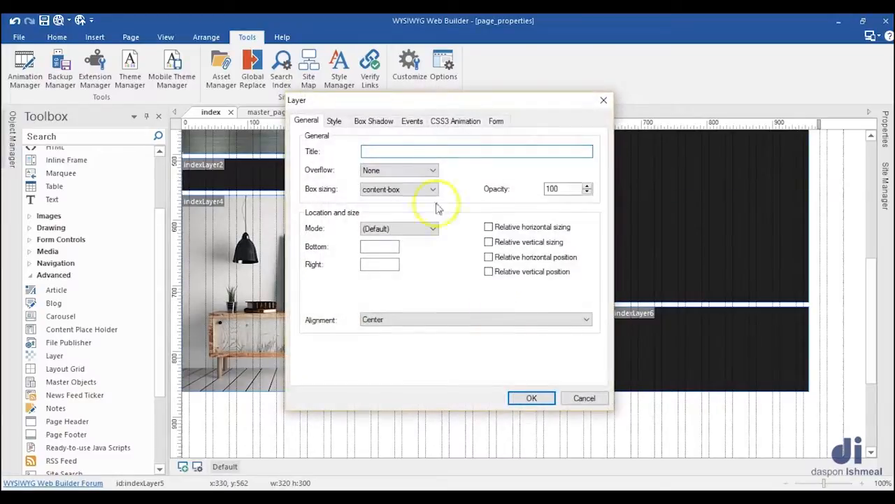
left_click(334, 122)
left_click(384, 189)
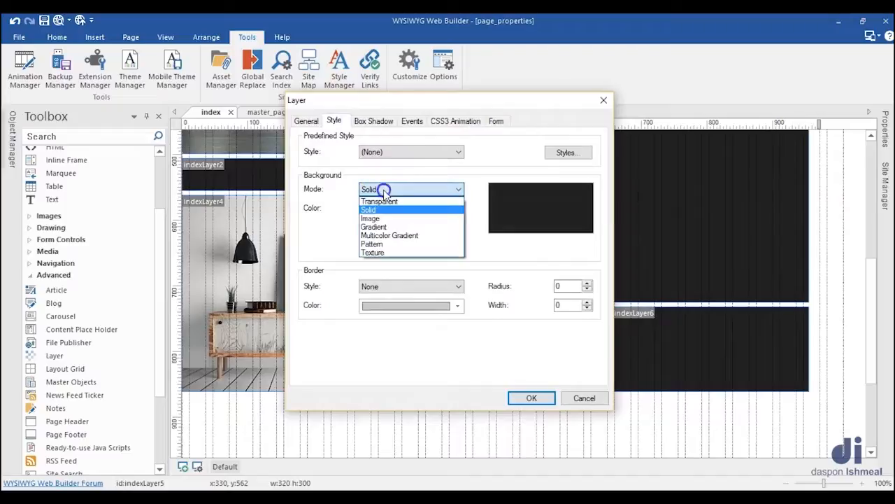
left_click(389, 218)
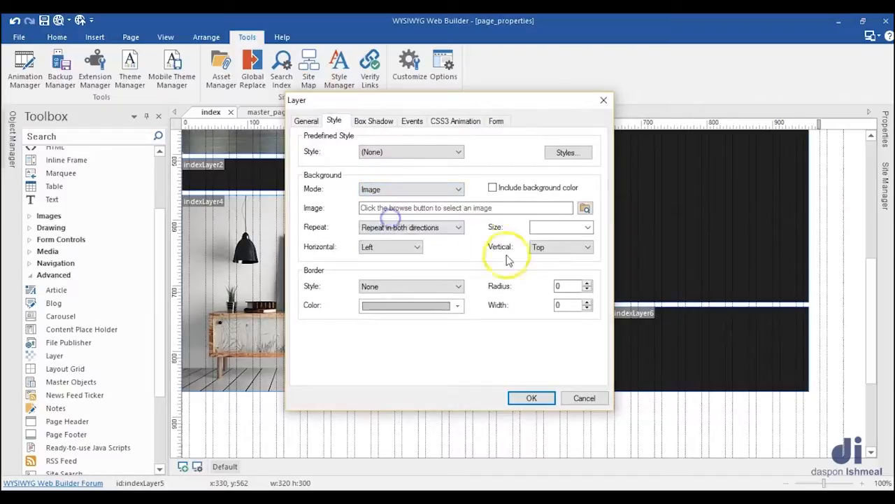
left_click(585, 208)
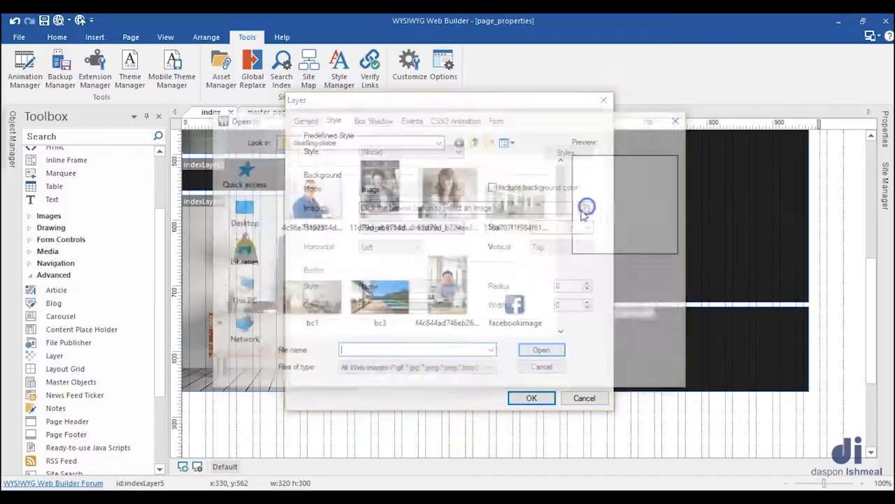
left_click(463, 272)
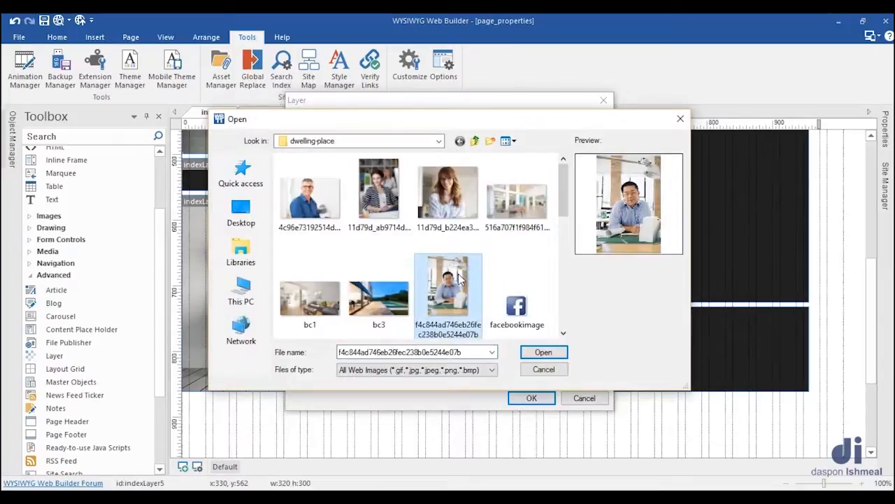
scroll(458, 276, "down", 4)
scroll(458, 277, "up", 1)
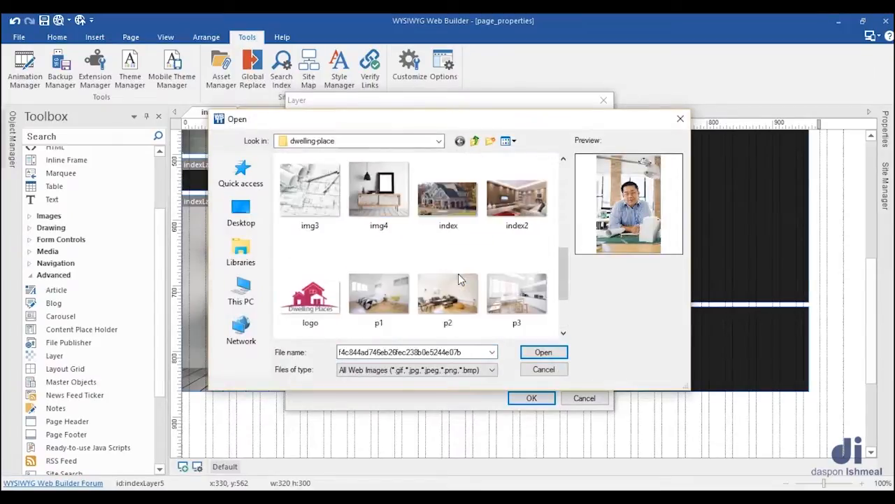
left_click(311, 194)
left_click(533, 354)
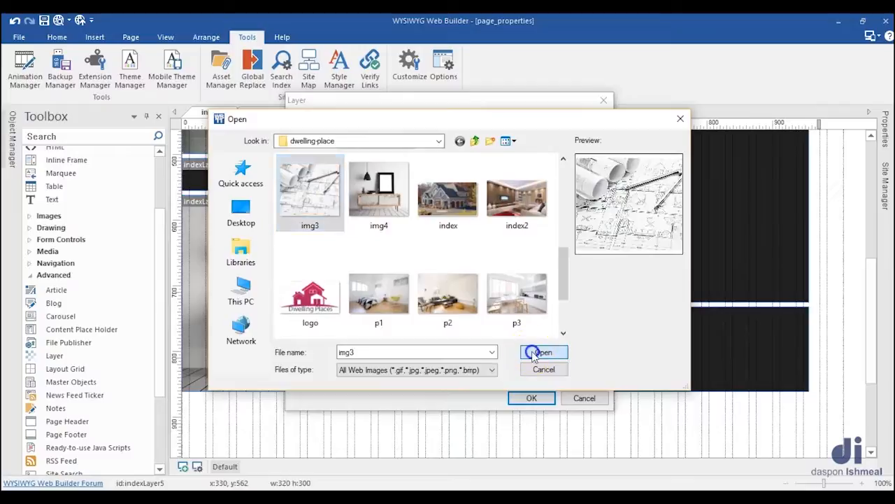
Step: Make indexLayer5's blueprint background non-repeating with size cover, centered horizontally and vertically, and apply the settings
left_click(427, 228)
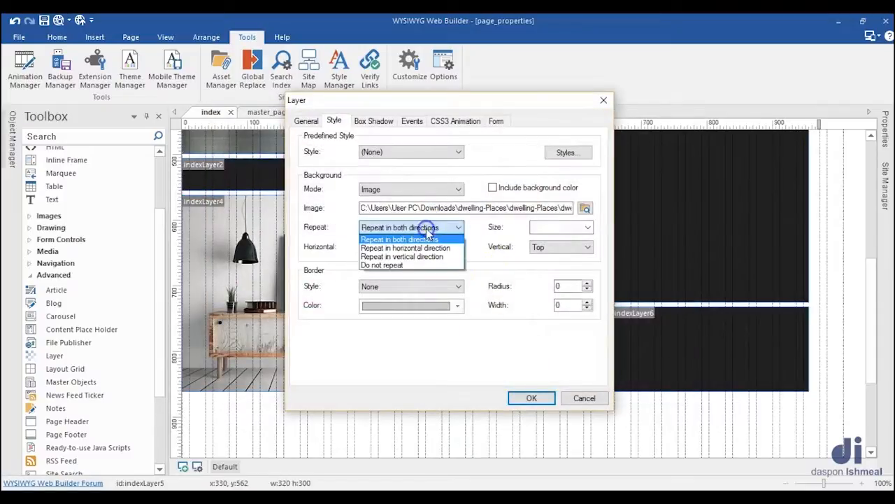
left_click(382, 265)
left_click(589, 228)
left_click(560, 249)
left_click(391, 247)
left_click(379, 269)
left_click(539, 247)
left_click(543, 268)
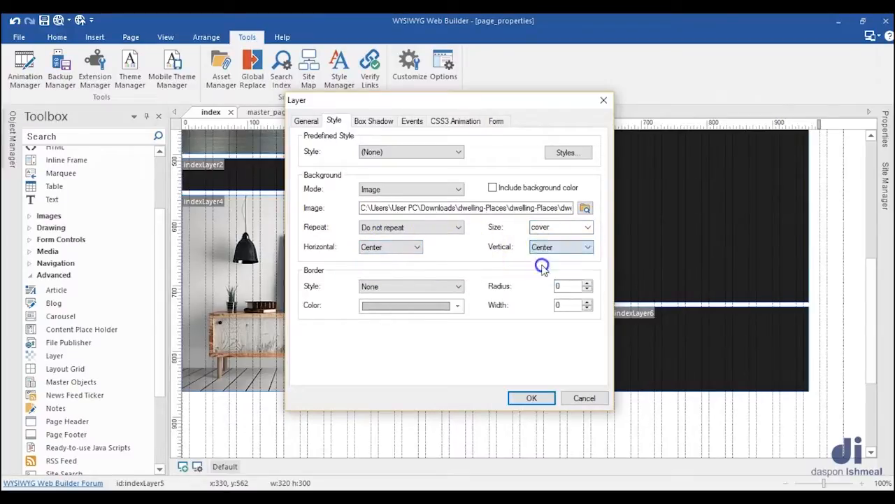
left_click(532, 397)
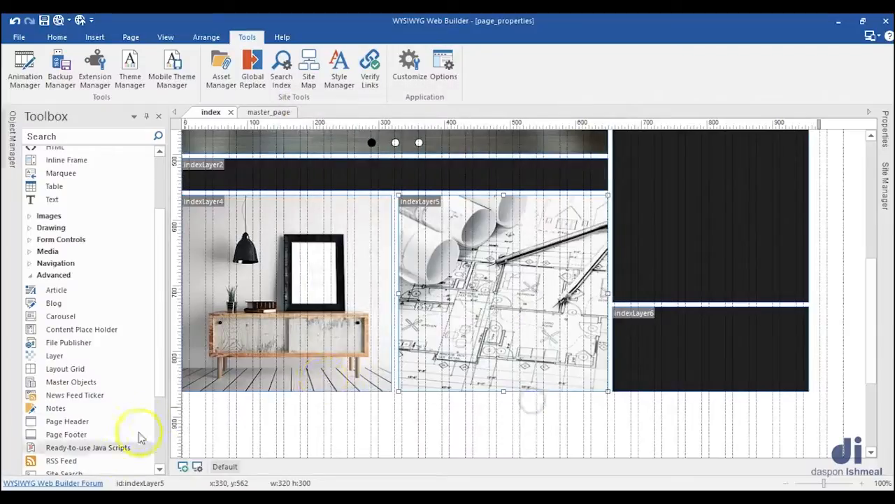
Step: Switch the background of the 300 by 400 side layer, indexLayer3, to an image and load img2
scroll(643, 269, "up", 3)
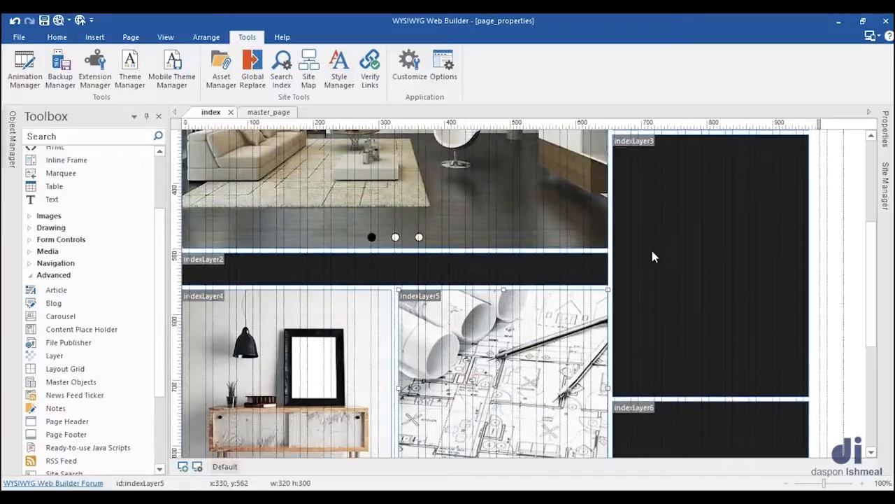
double_click(652, 251)
left_click(333, 120)
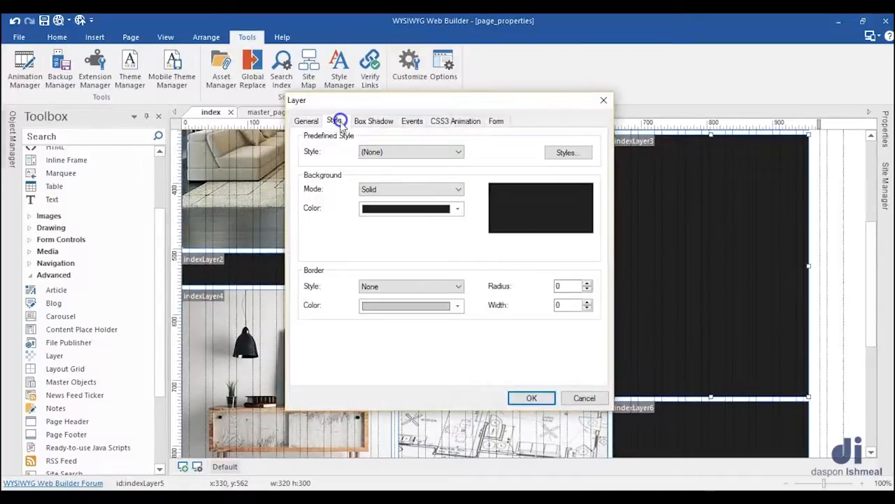
left_click(413, 189)
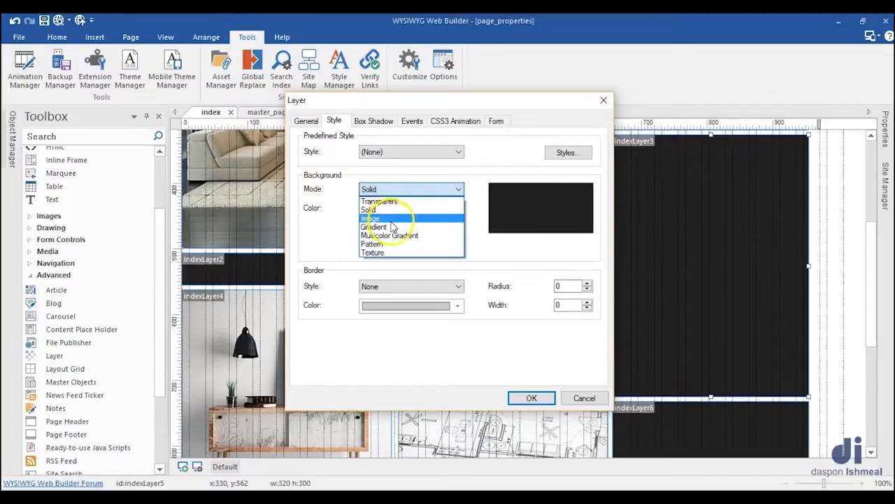
left_click(392, 219)
left_click(585, 208)
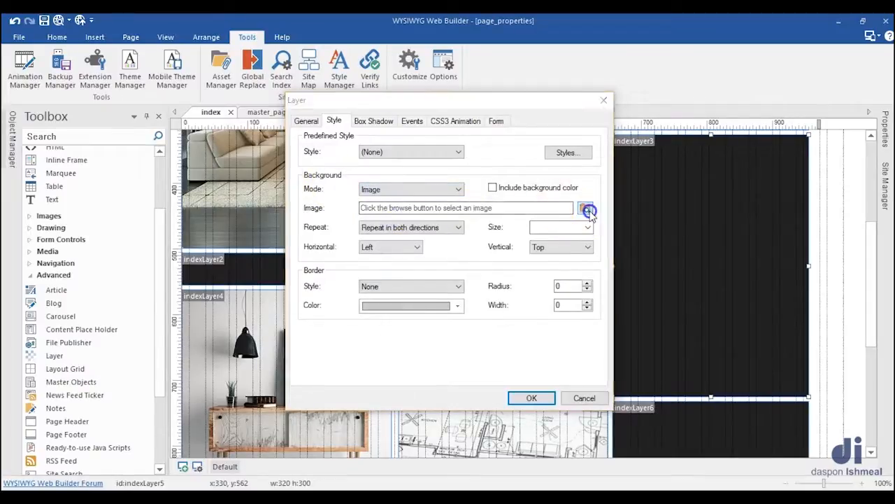
scroll(388, 259, "down", 2)
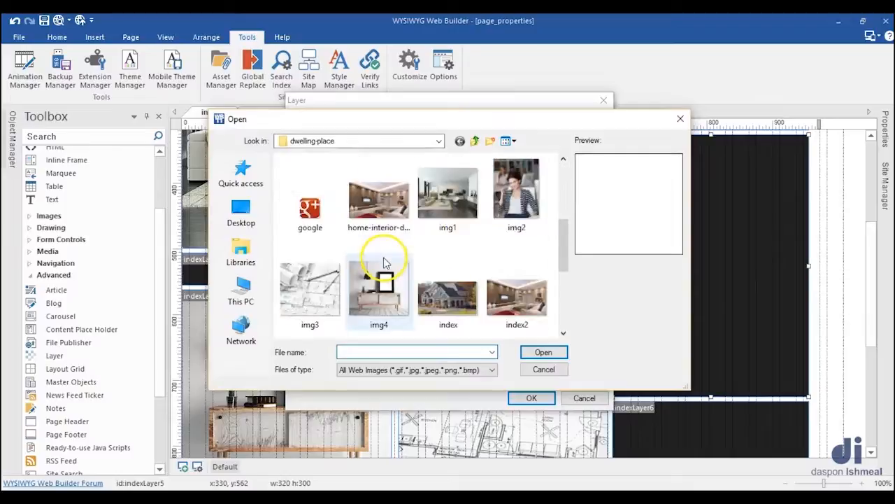
left_click(516, 196)
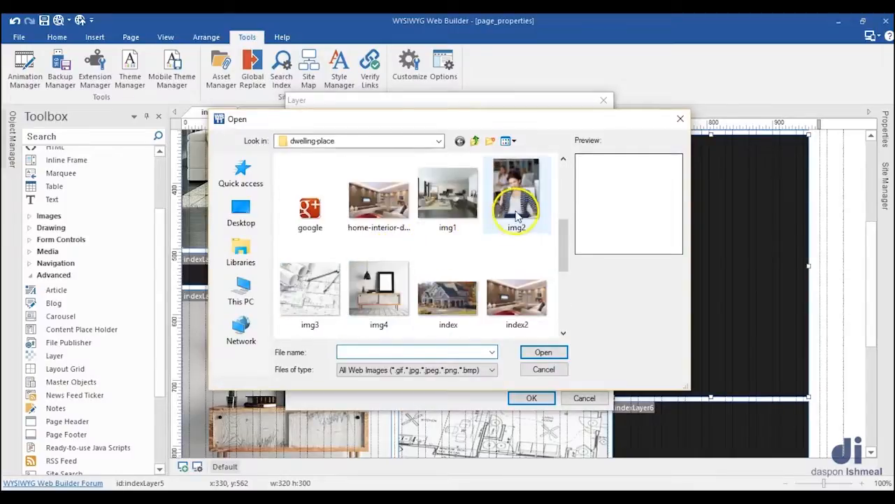
left_click(535, 351)
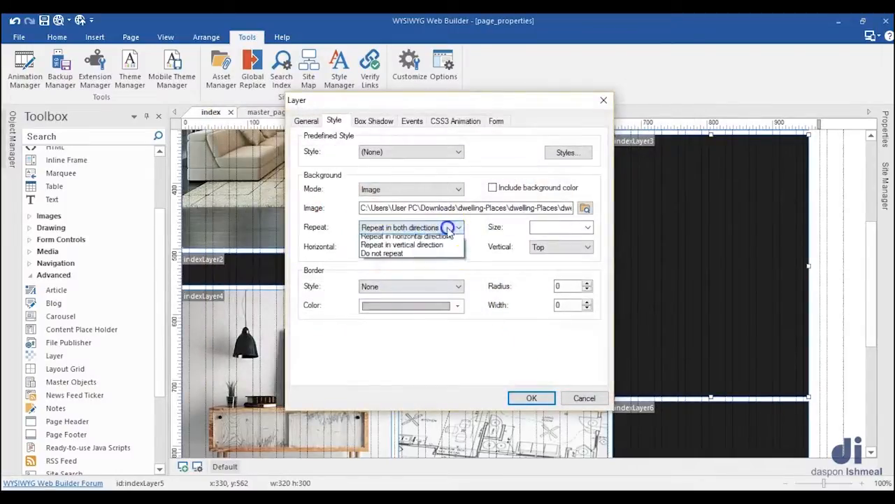
Step: Set indexLayer3's img2 background to Do not repeat, size cover, with Center for both horizontal and vertical alignment, and apply it
left_click(387, 267)
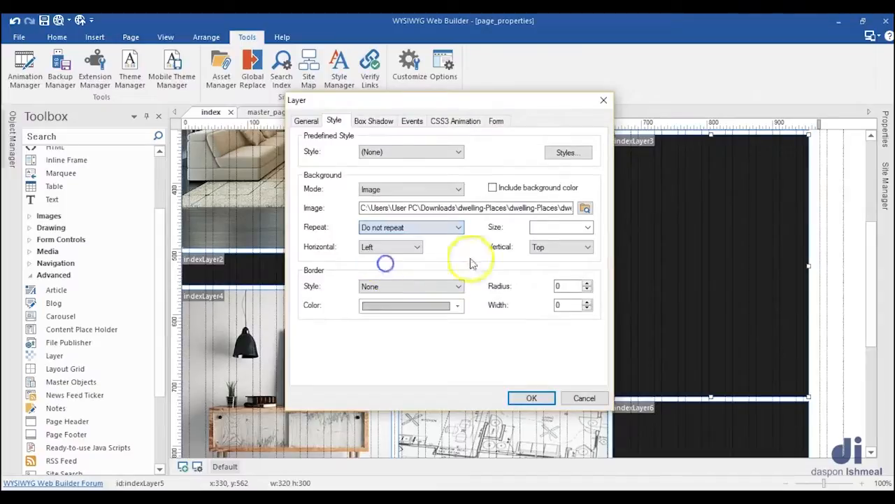
left_click(588, 228)
left_click(542, 248)
left_click(401, 246)
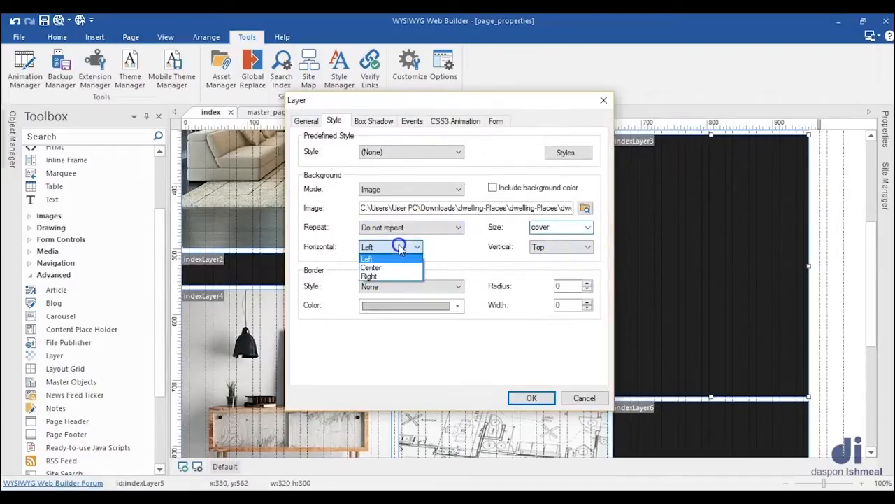
left_click(387, 267)
left_click(560, 247)
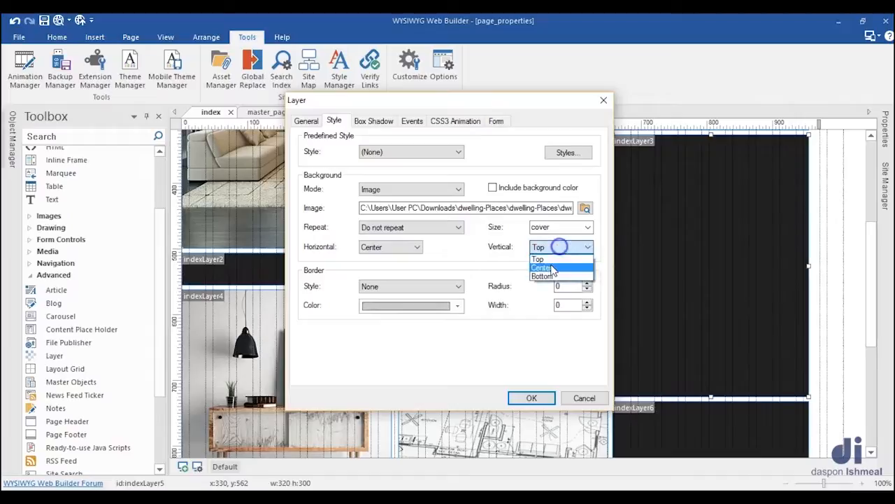
left_click(547, 267)
left_click(531, 397)
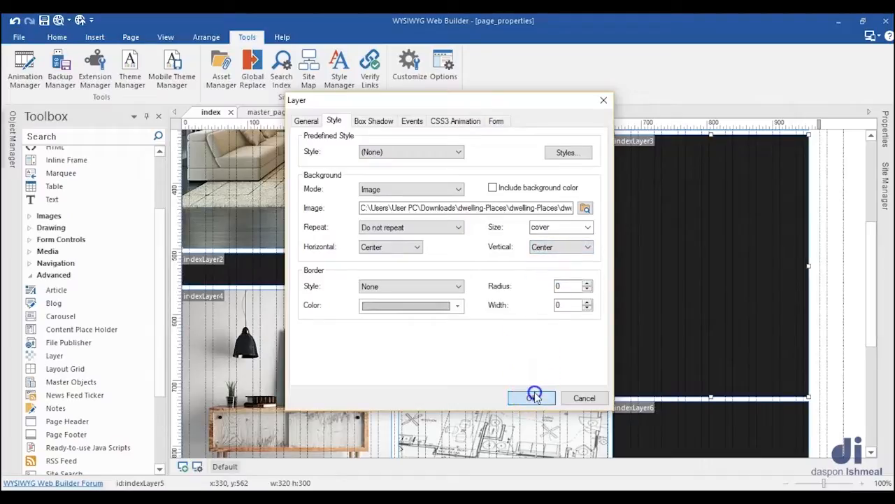
scroll(535, 396, "down", 3)
scroll(175, 390, "up", 5)
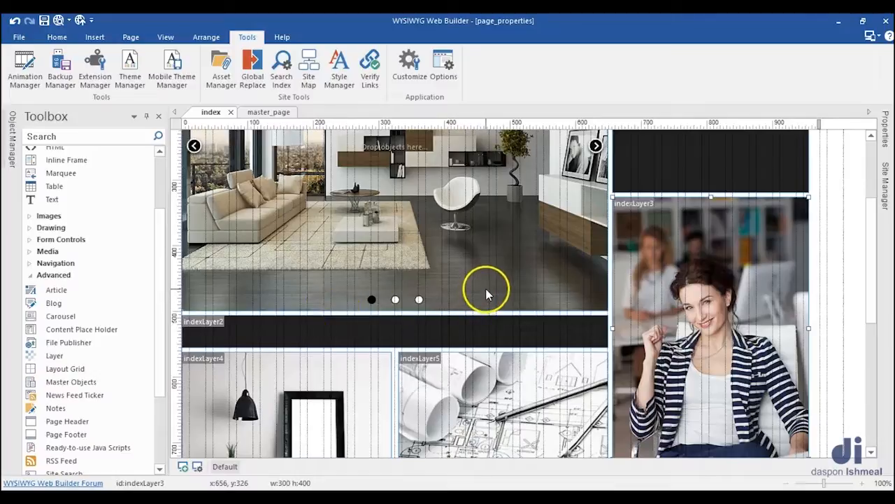
scroll(488, 287, "down", 1)
scroll(487, 286, "up", 3)
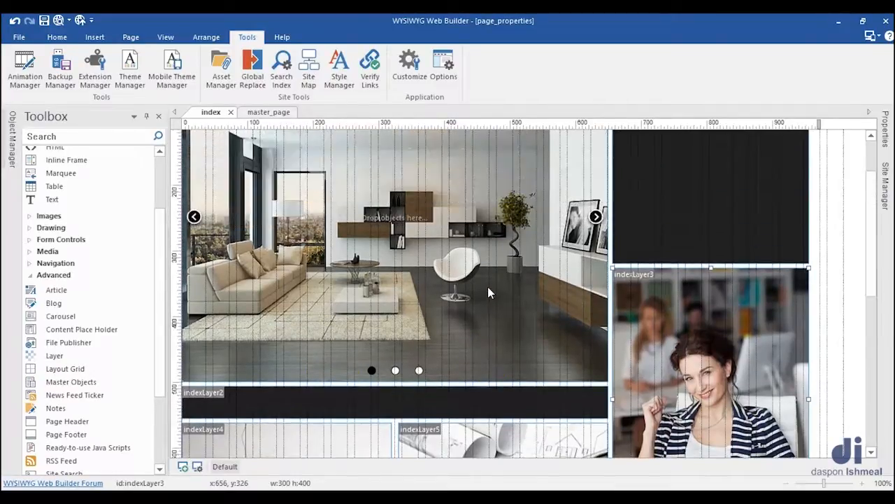
Step: On the master page, change the ID of the layer holding the logo and navigation to header
left_click(275, 113)
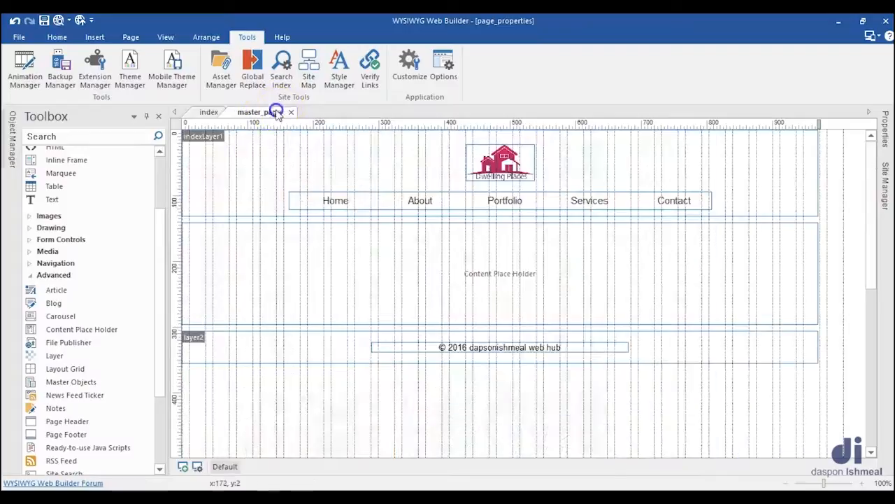
left_click(247, 180)
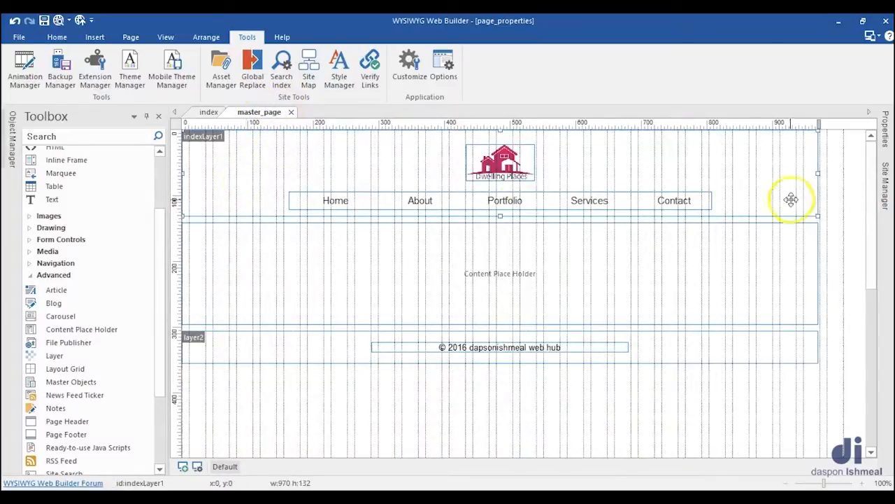
left_click(885, 137)
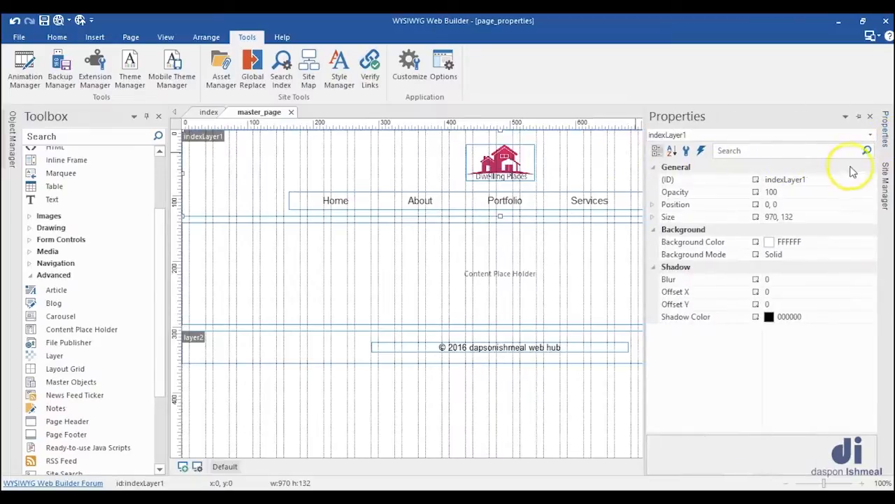
left_click(600, 162)
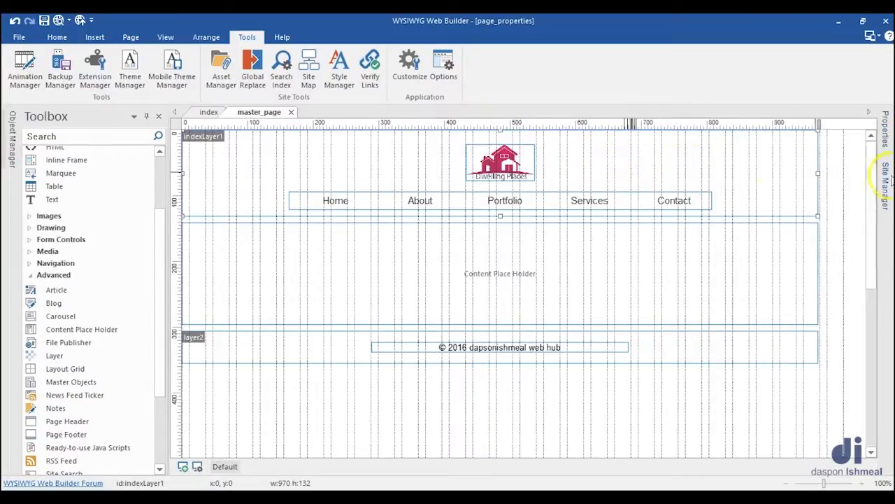
left_click(885, 134)
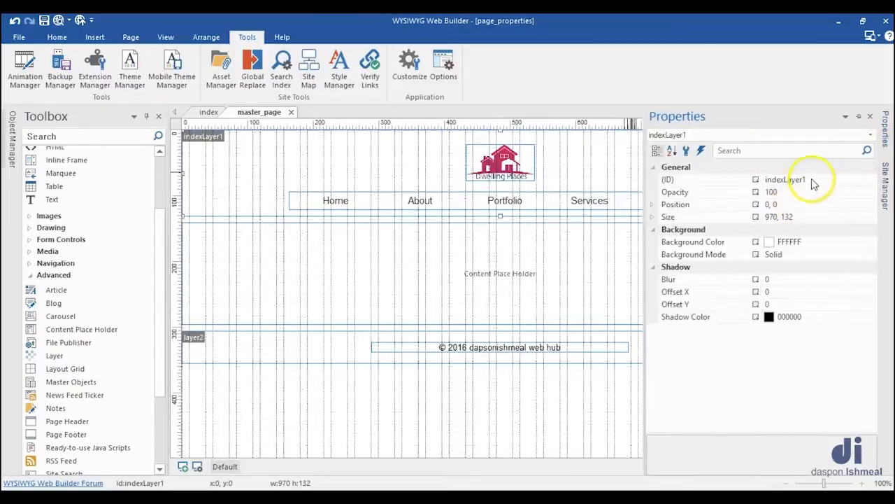
left_click(752, 181)
type("hea")
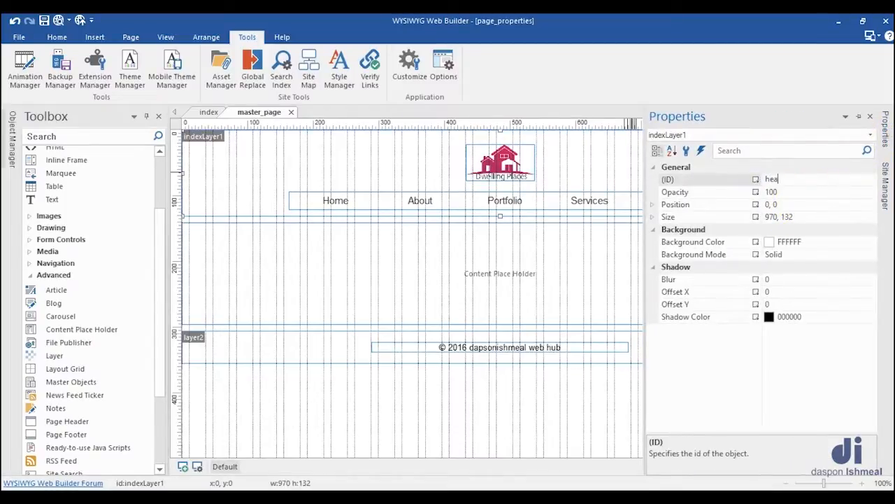
type("der")
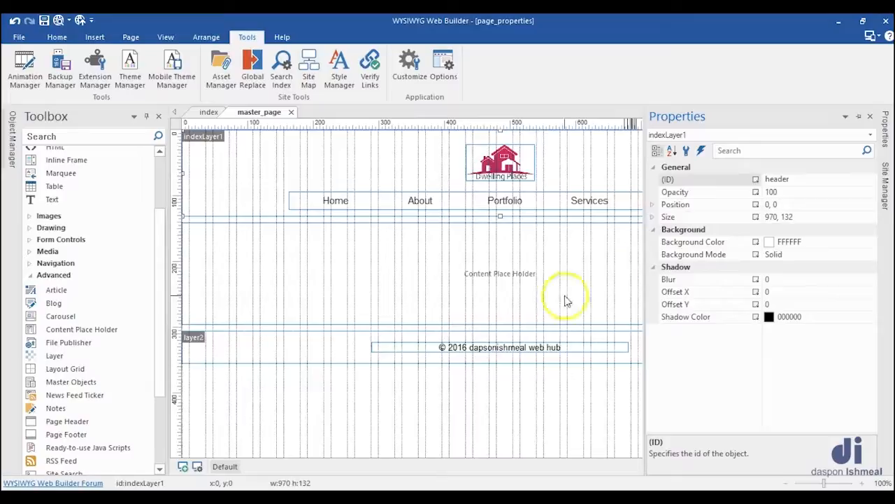
Step: Change the ID of layer2, the layer holding the copyright line, to footer
left_click(295, 341)
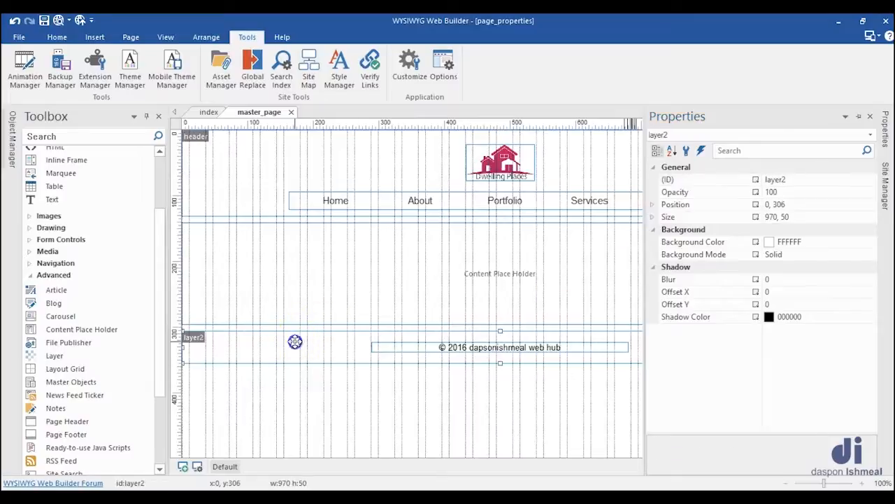
left_click(886, 131)
left_click(782, 180)
type("footer")
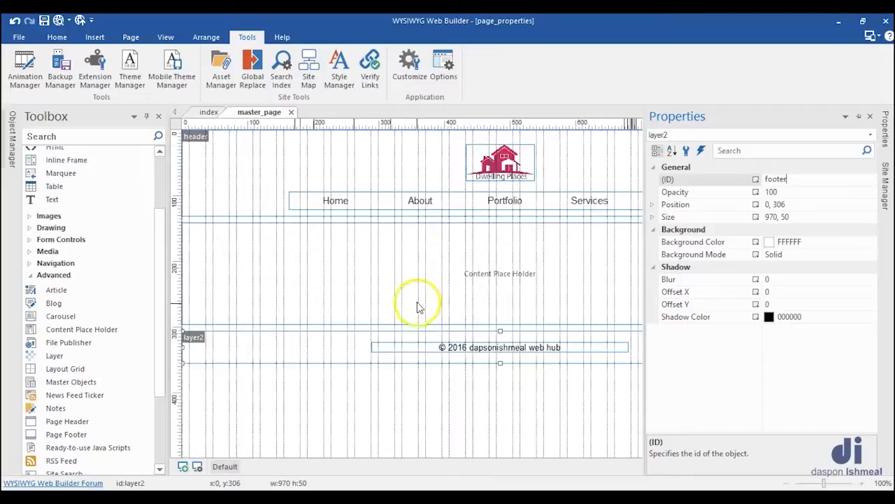
Step: Set the ID of the master page's content place holder to content-placeholder
left_click(420, 250)
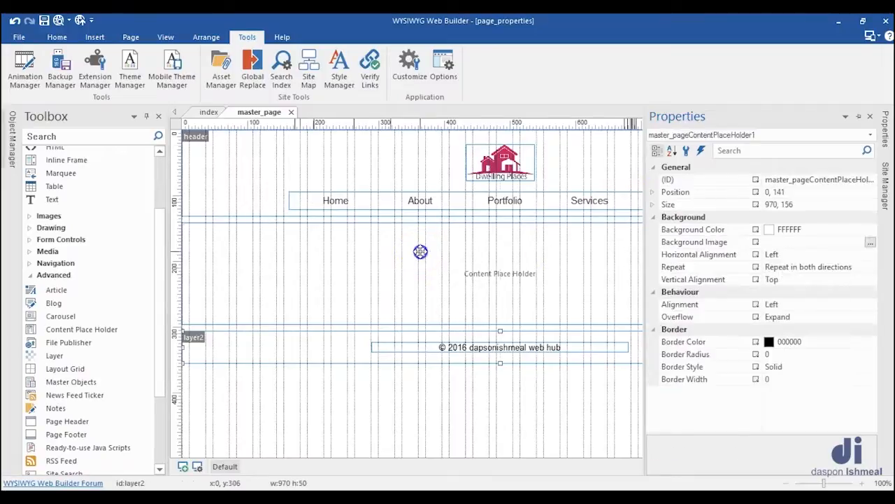
left_click(886, 134)
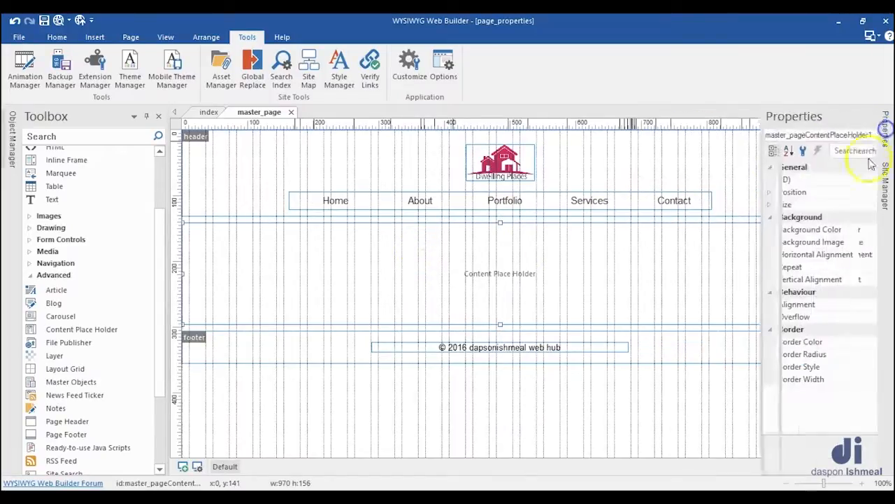
left_click(841, 179)
type("content-placeholder")
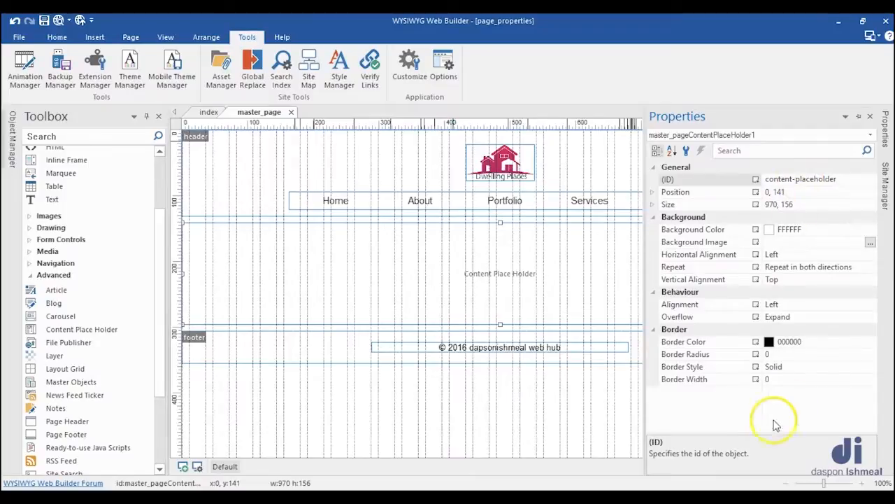
left_click(583, 434)
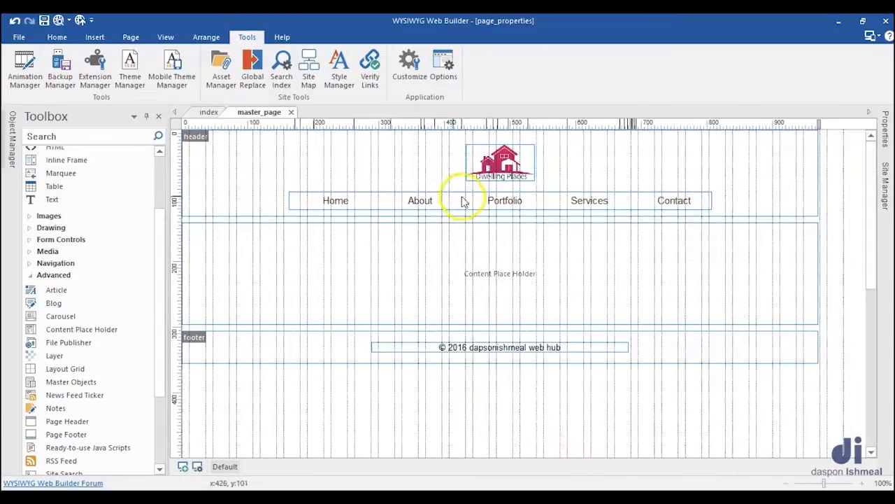
Step: Set the ID of the CSS menu in the master page header to nav
left_click(460, 201)
left_click(885, 131)
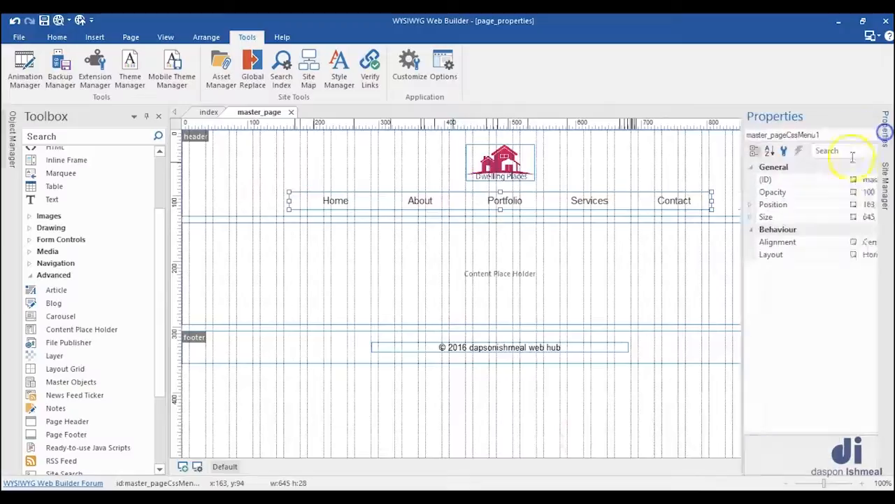
double_click(814, 179)
type("nav")
Step: Set the ID of the copyright text object in the footer to copyright-text
left_click(496, 348)
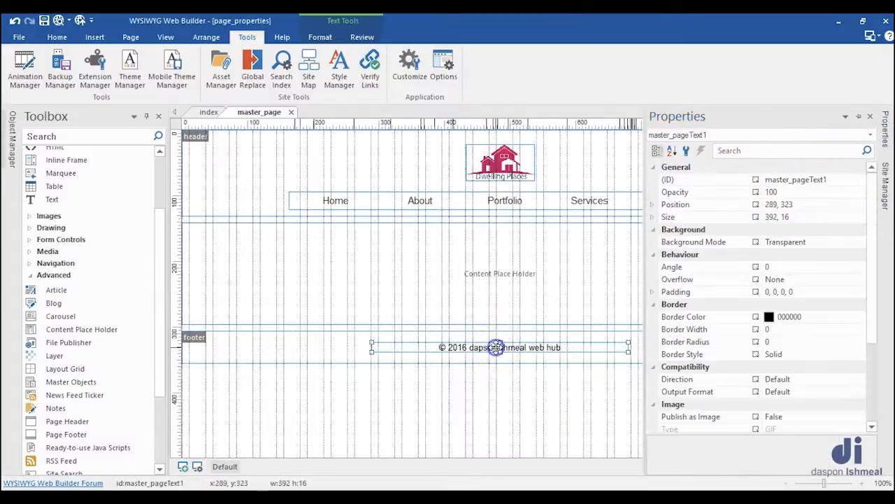
double_click(833, 179)
type("cop")
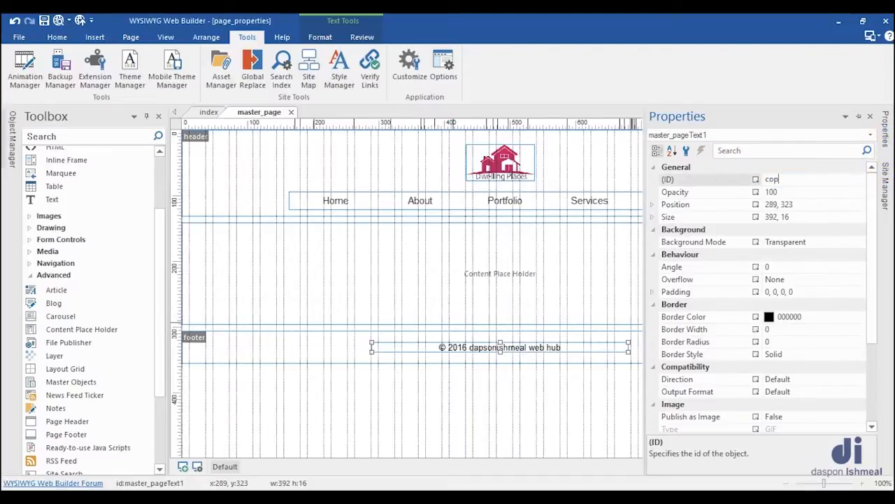
type("yright-text")
Step: Set the ID of the Dwelling Places image in the header to logo
left_click(501, 164)
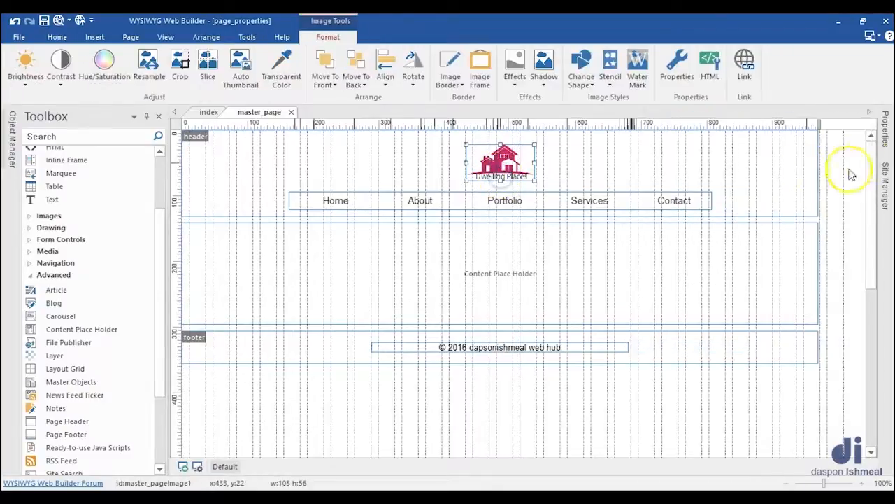
left_click(885, 133)
double_click(808, 179)
type("logo")
left_click(425, 424)
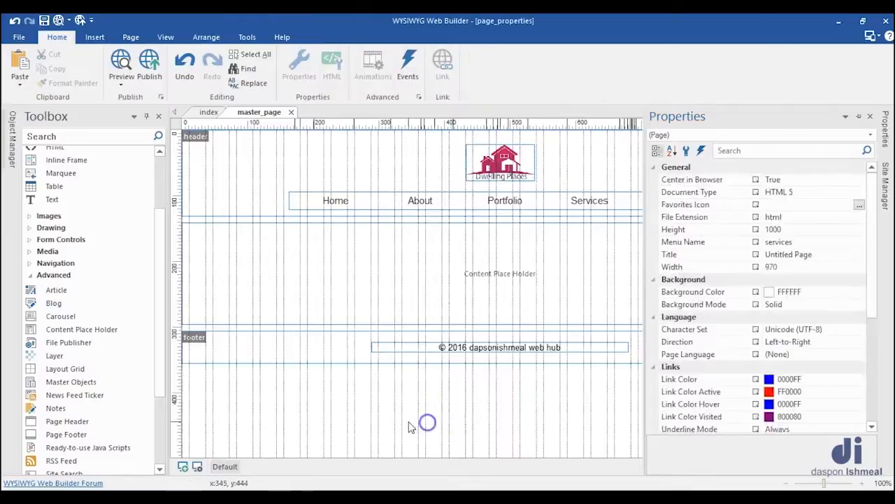
Step: Preview the index page in the browser and check the carousel, dark layers and image layers down the page
left_click(207, 112)
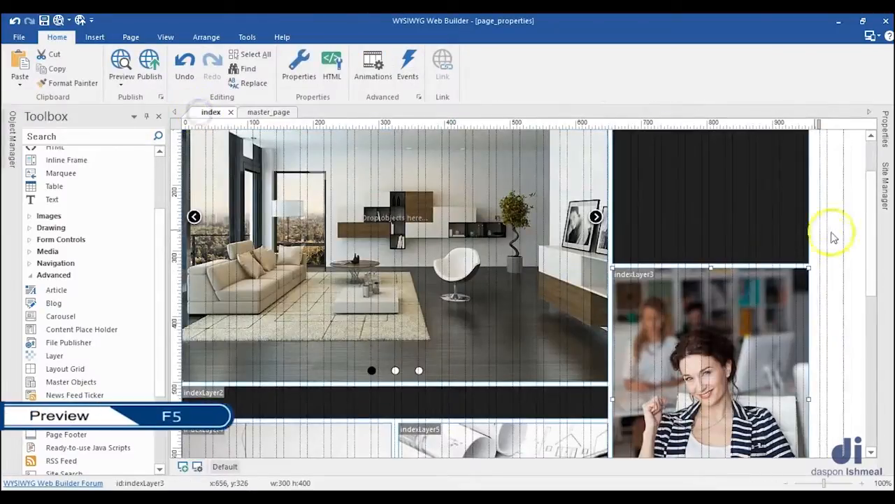
key("F5")
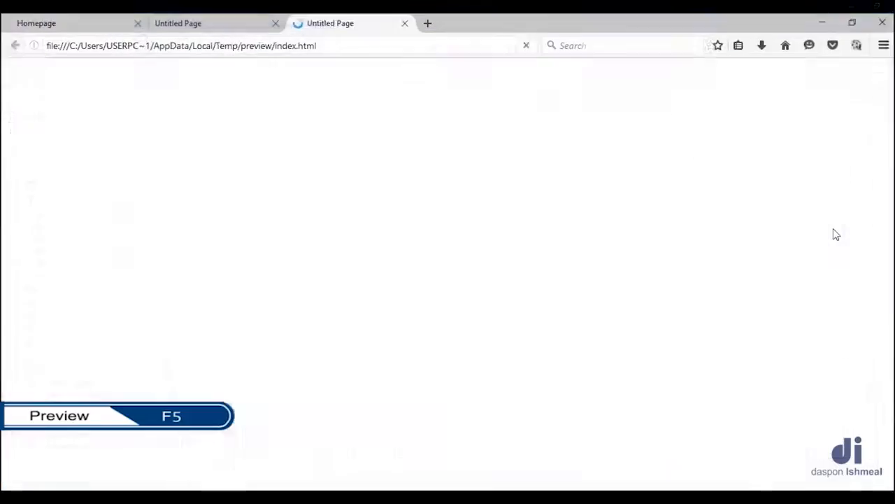
scroll(783, 223, "down", 2)
scroll(783, 222, "down", 5)
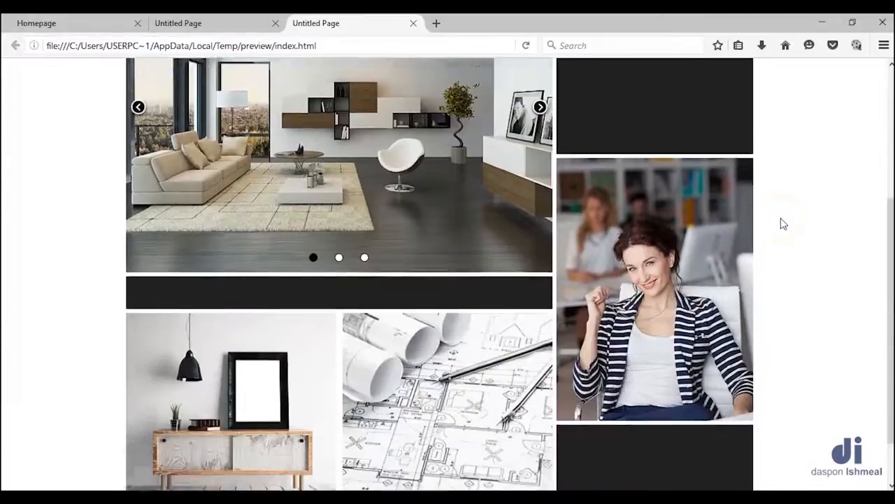
scroll(784, 223, "up", 5)
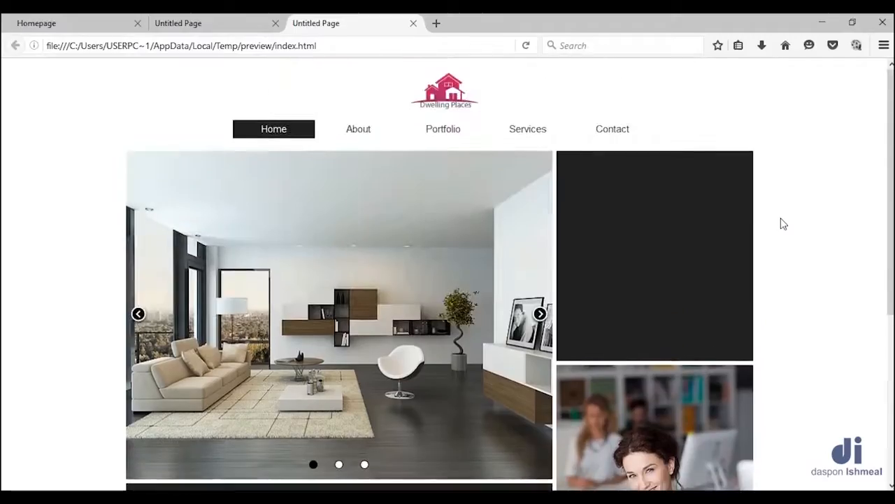
scroll(783, 223, "down", 3)
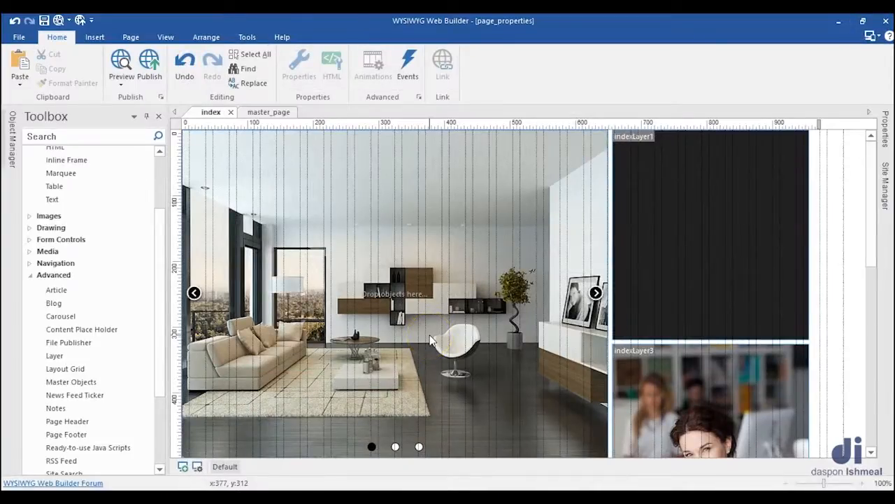
Step: Select all objects on the index page and shift them together so the carousel sits at x 7, y 0
key("ctrl+a")
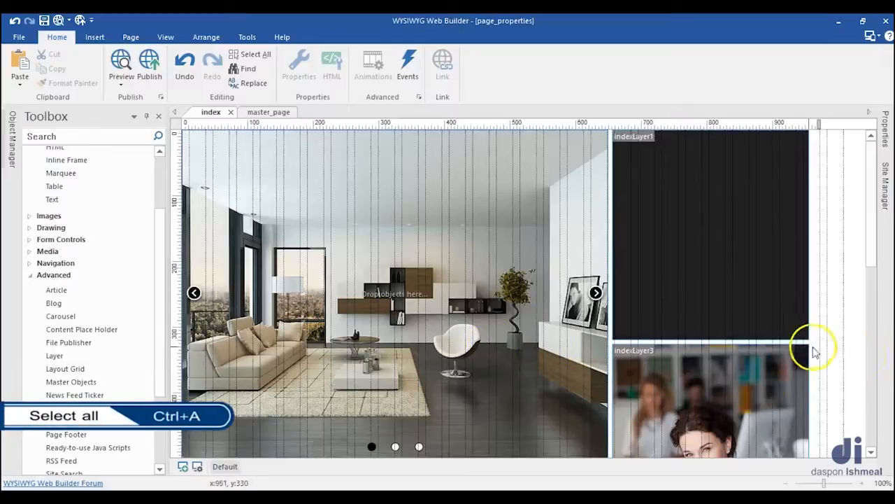
key("ctrl+a")
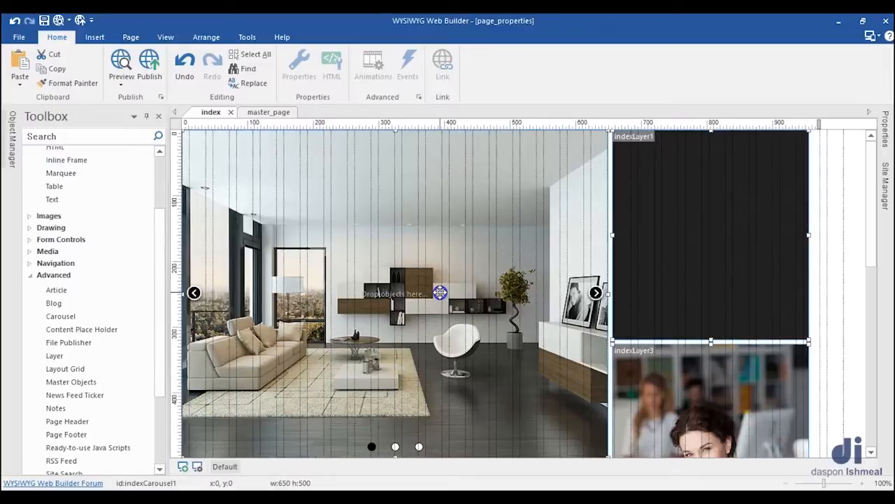
left_click_drag(440, 292, 441, 293)
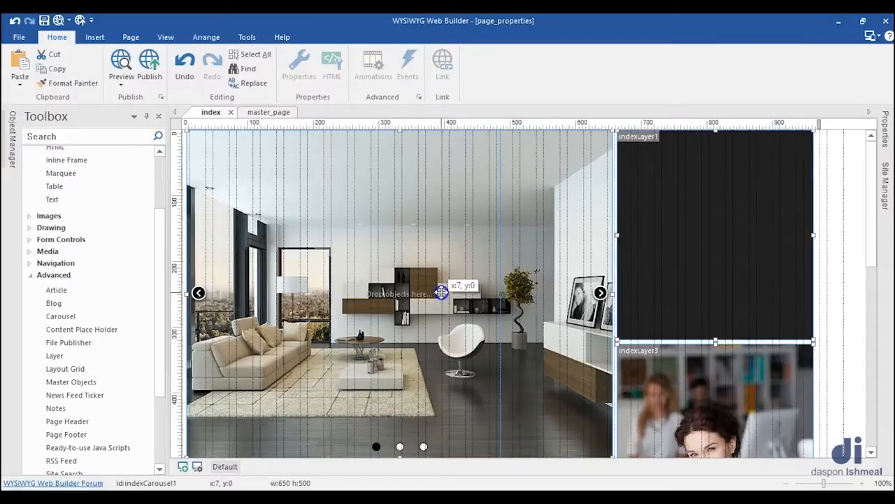
left_click_drag(442, 292, 442, 293)
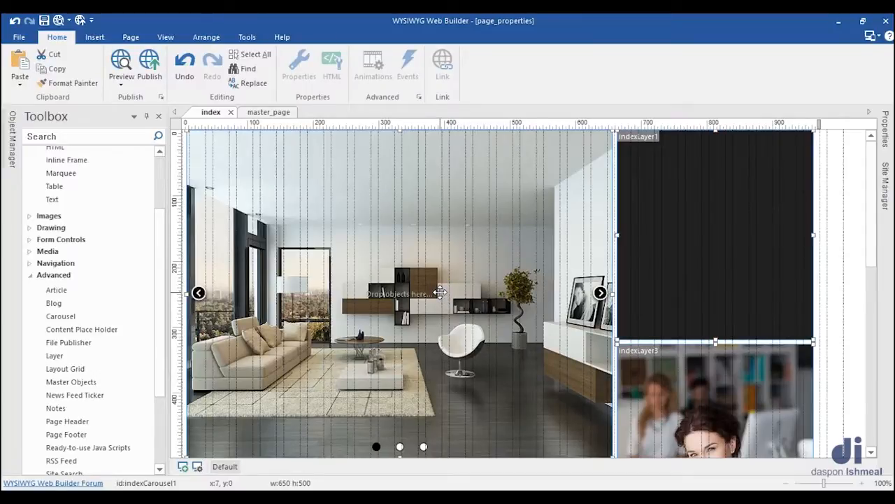
Step: Switch to the browser preview of the index page to check the horizontal alignment of its content
left_click(37, 463)
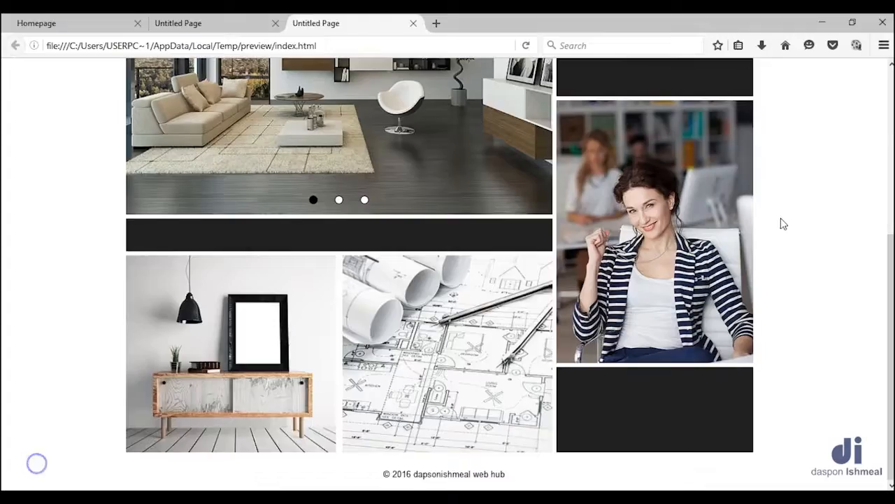
left_click(831, 236)
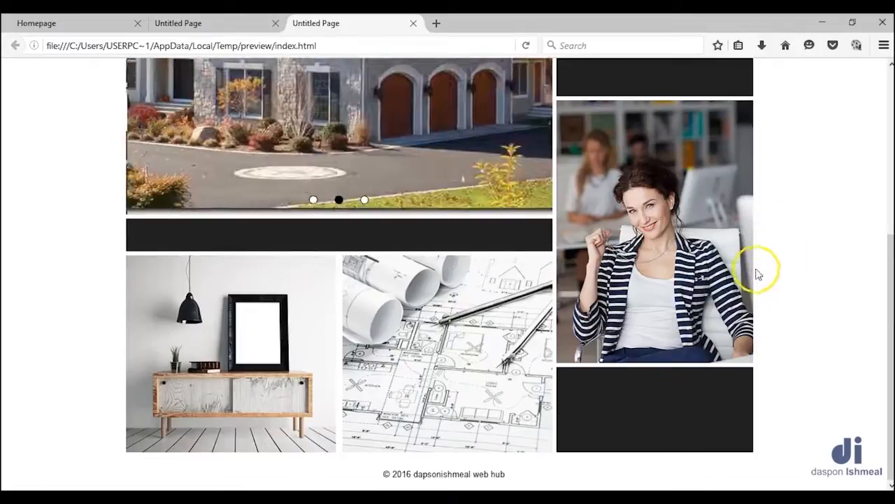